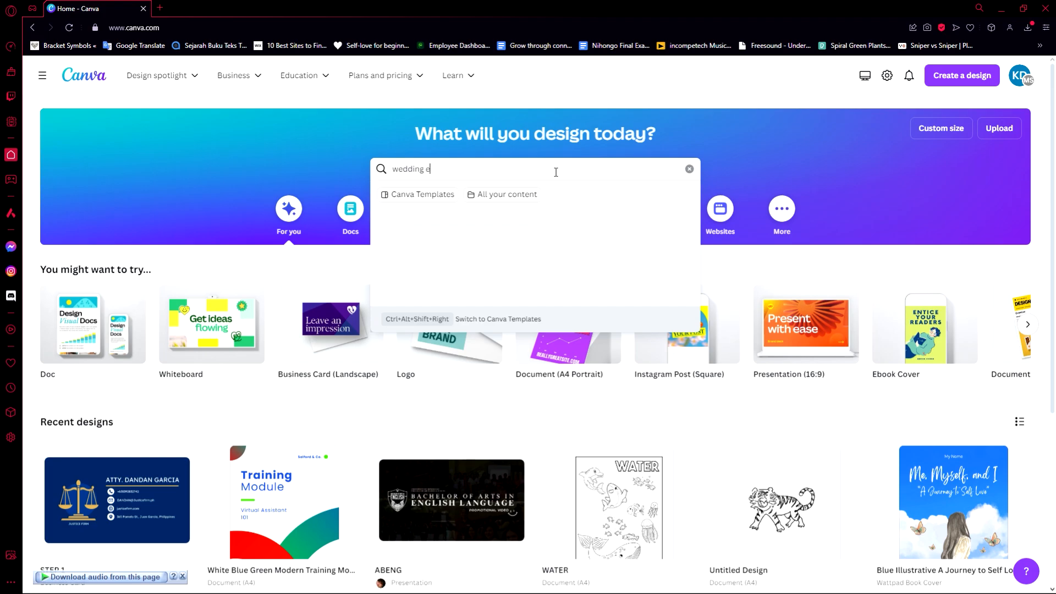
# - Search for "wedding website" and open the pastel green brush-stroke wedding invitation template
pyautogui.press('Return')
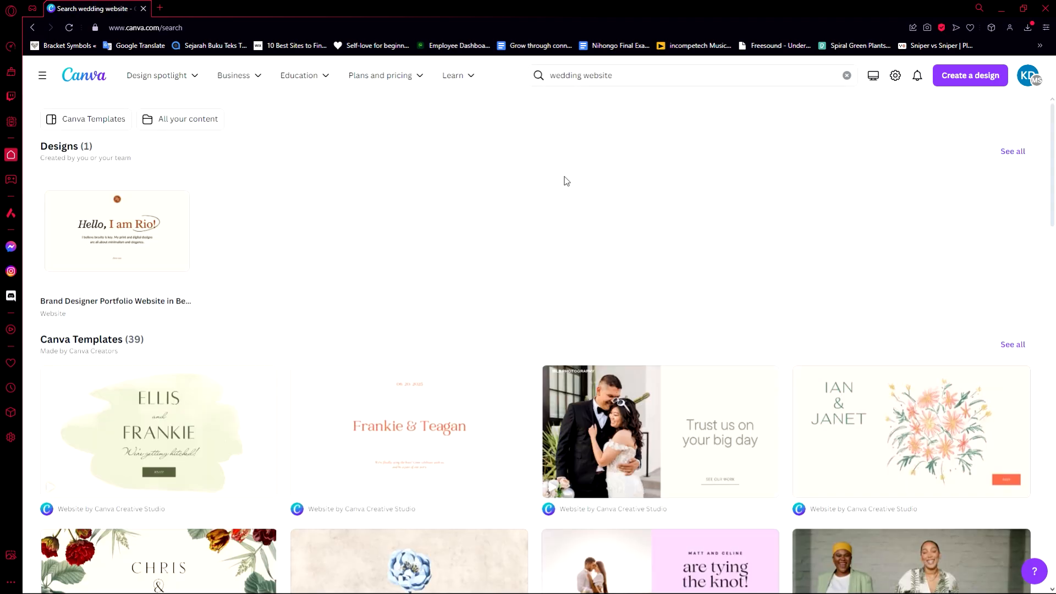
pyautogui.scroll(-5, 599, 251)
pyautogui.scroll(2, 476, 282)
pyautogui.scroll(2, 228, 281)
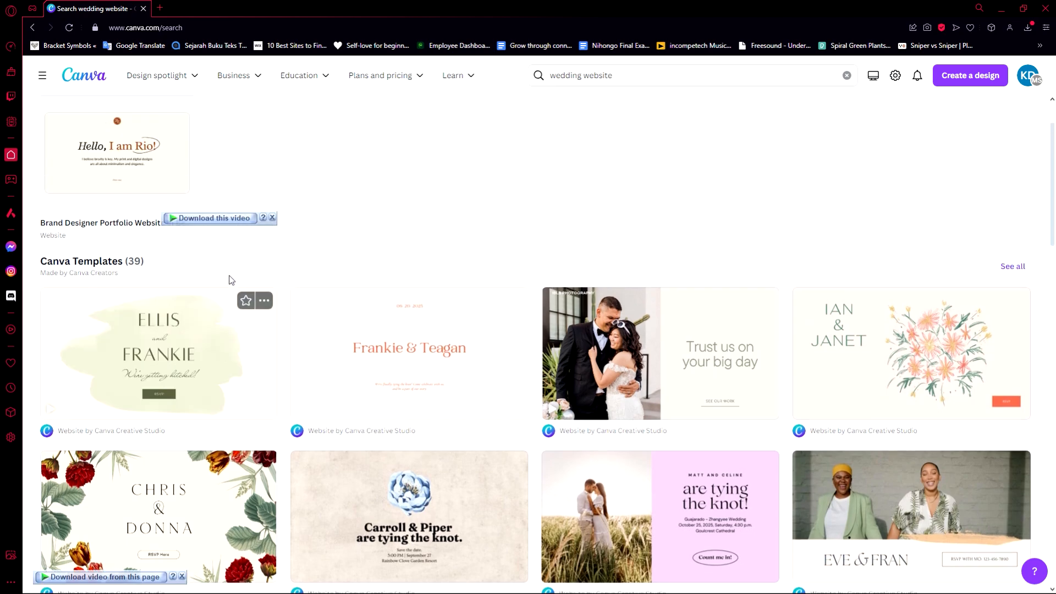
pyautogui.scroll(-2, 253, 264)
pyautogui.scroll(-1, 308, 270)
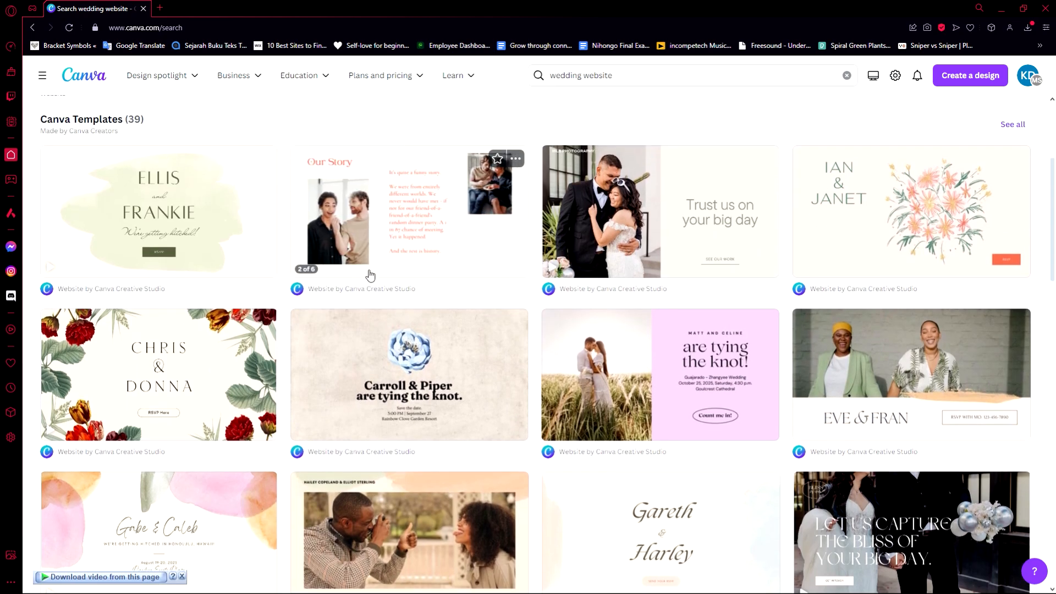
pyautogui.scroll(4, 164, 422)
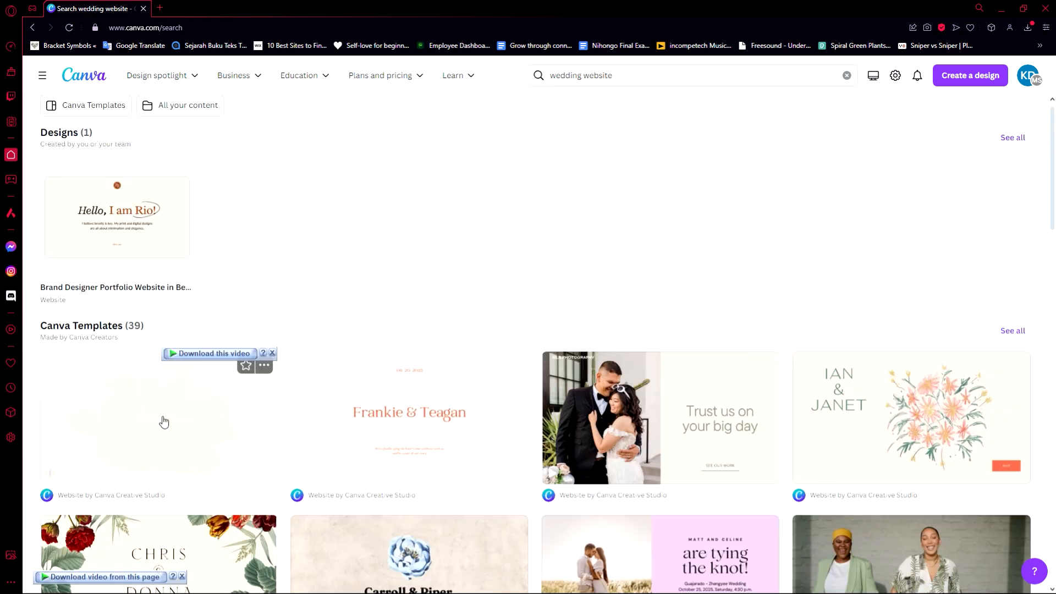
pyautogui.click(167, 424)
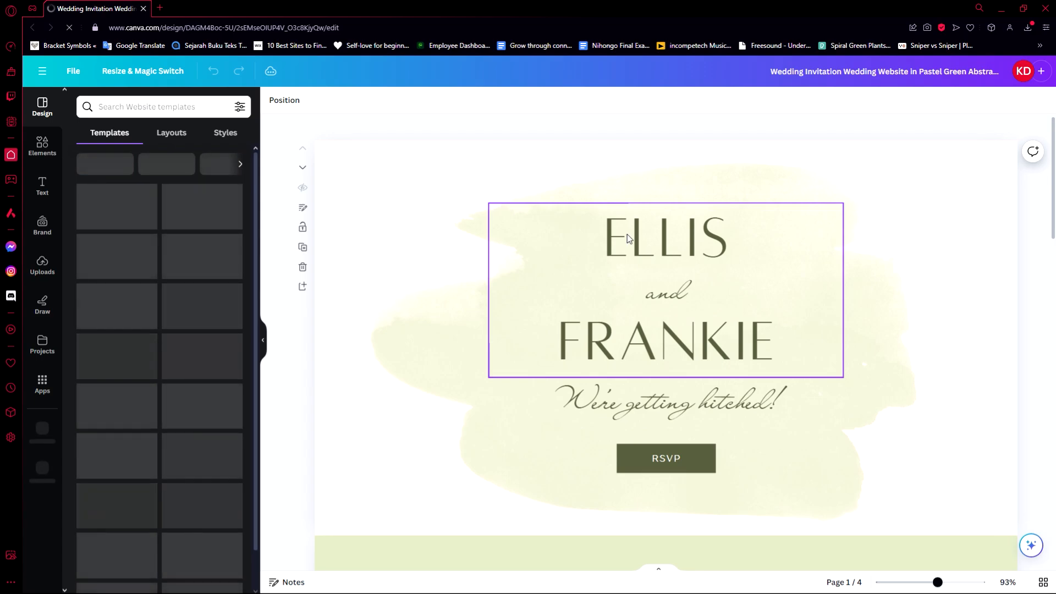
# - Look through all four pages of the wedding website template, from the title page to the registry section
pyautogui.scroll(-3, 516, 296)
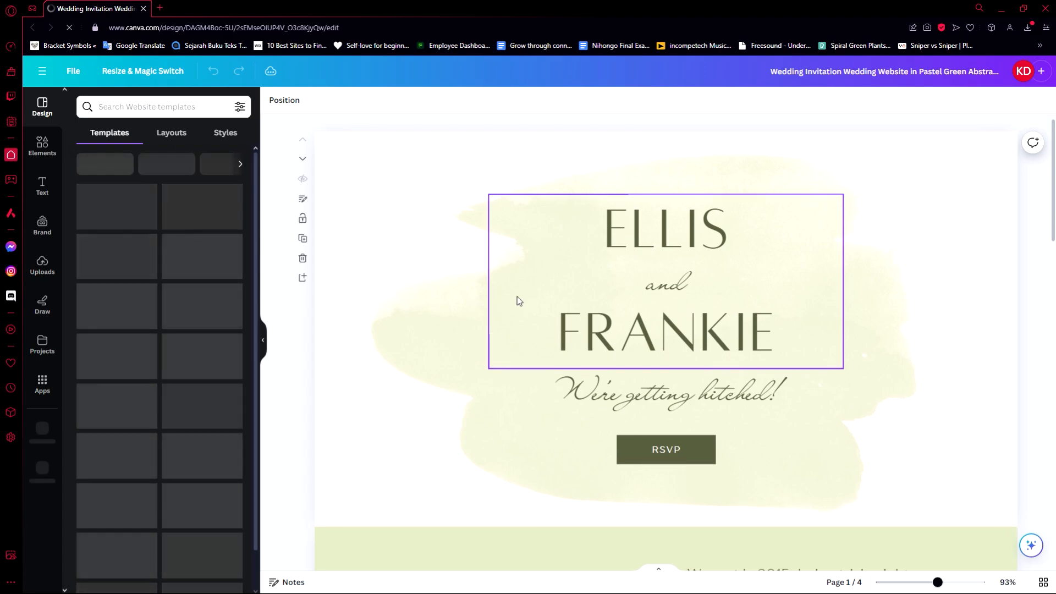
pyautogui.scroll(3, 493, 295)
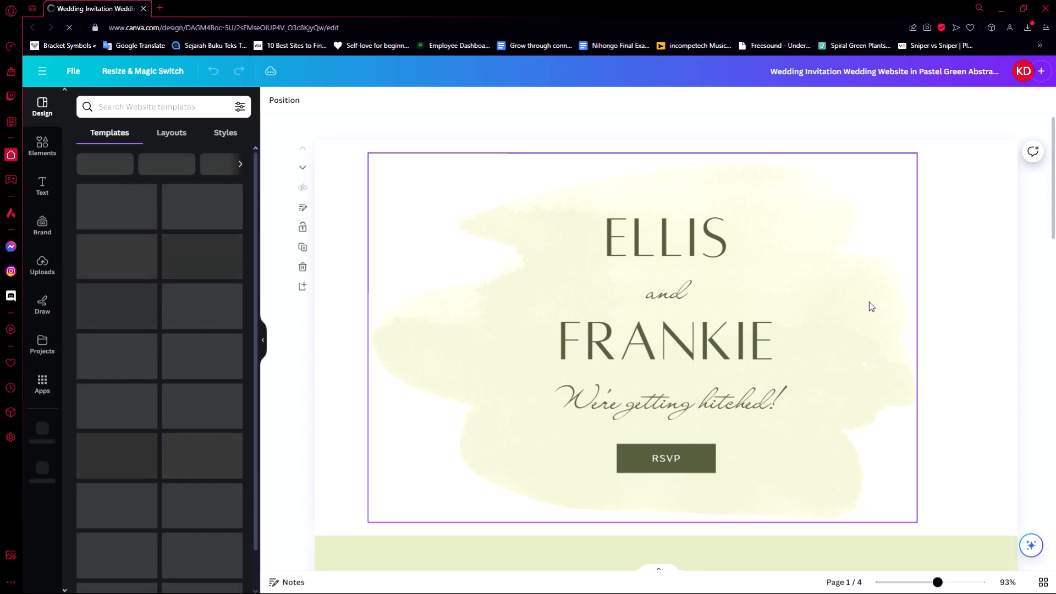
pyautogui.scroll(-5, 869, 306)
pyautogui.scroll(-5, 866, 306)
pyautogui.scroll(-5, 863, 302)
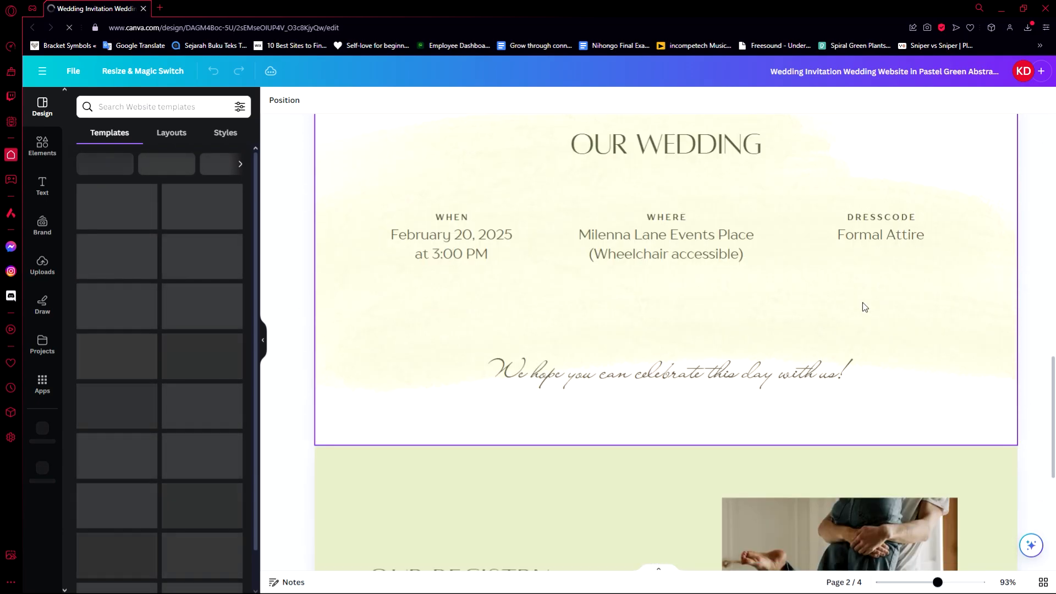
pyautogui.scroll(5, 753, 306)
pyautogui.scroll(-15, 594, 277)
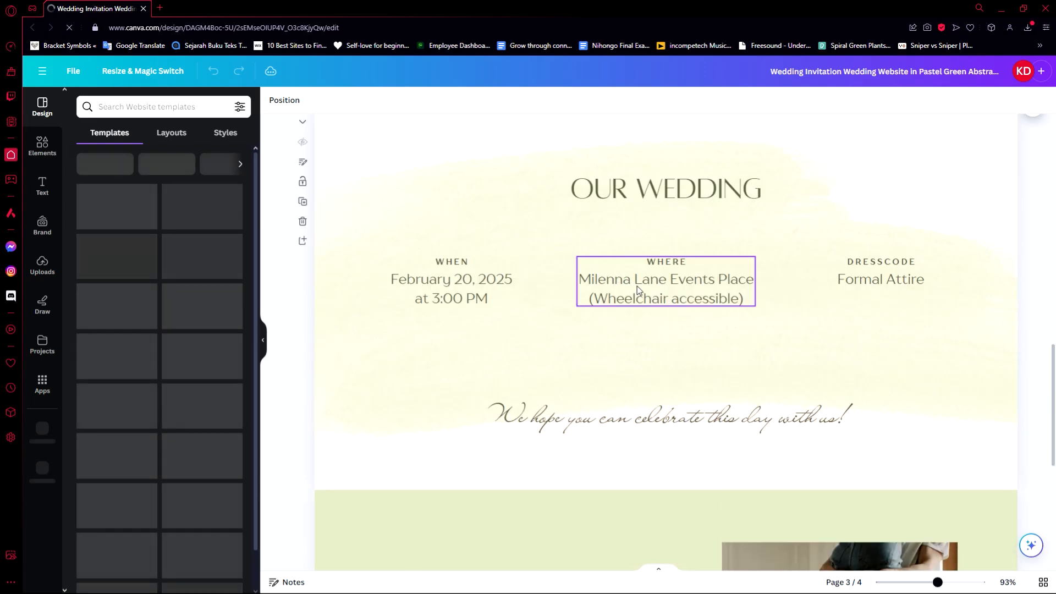
pyautogui.scroll(15, 623, 282)
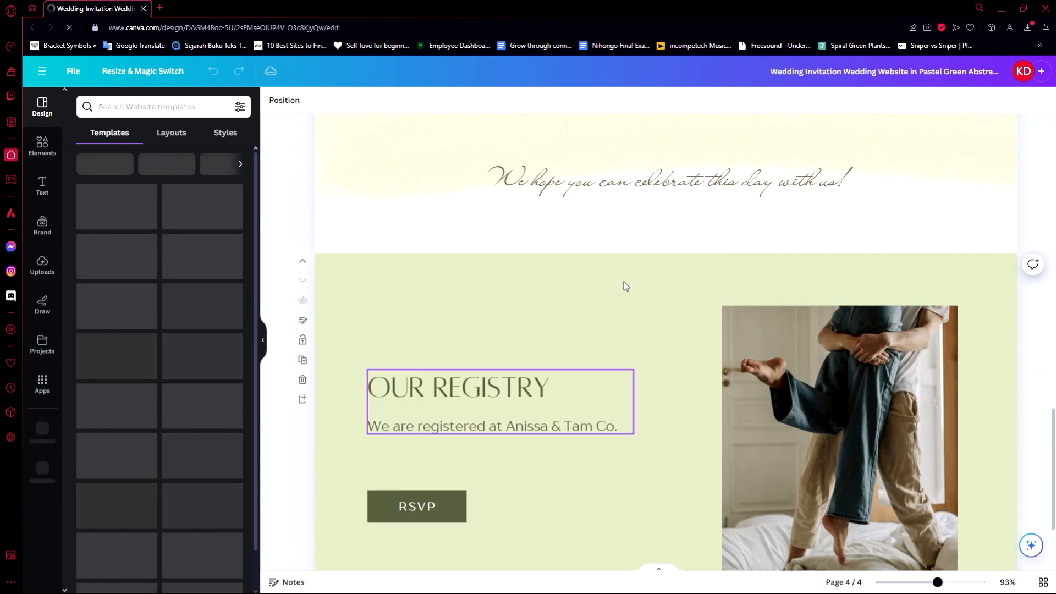
pyautogui.scroll(5, 623, 286)
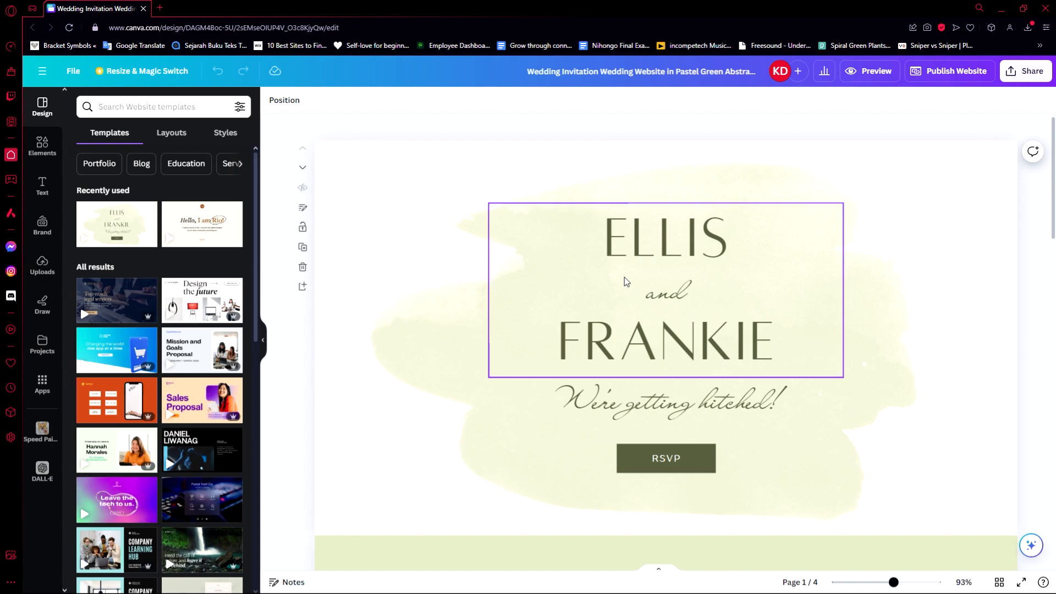
# - Replace both placeholder first names in the title page heading with the couple's first names in capitals
pyautogui.doubleClick(656, 279)
pyautogui.click(674, 245)
pyautogui.click(688, 254)
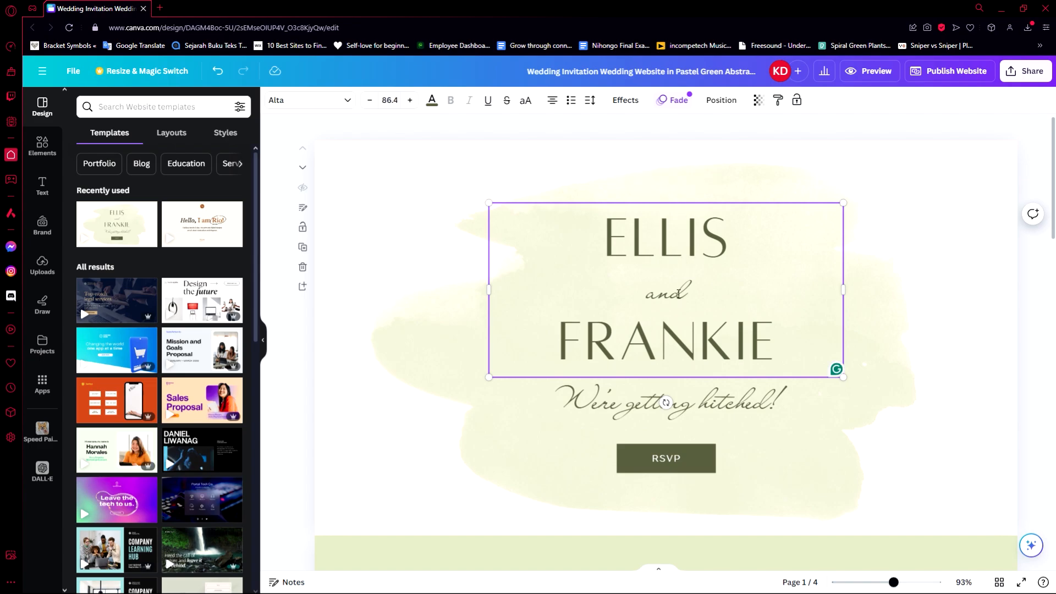
pyautogui.doubleClick(696, 230)
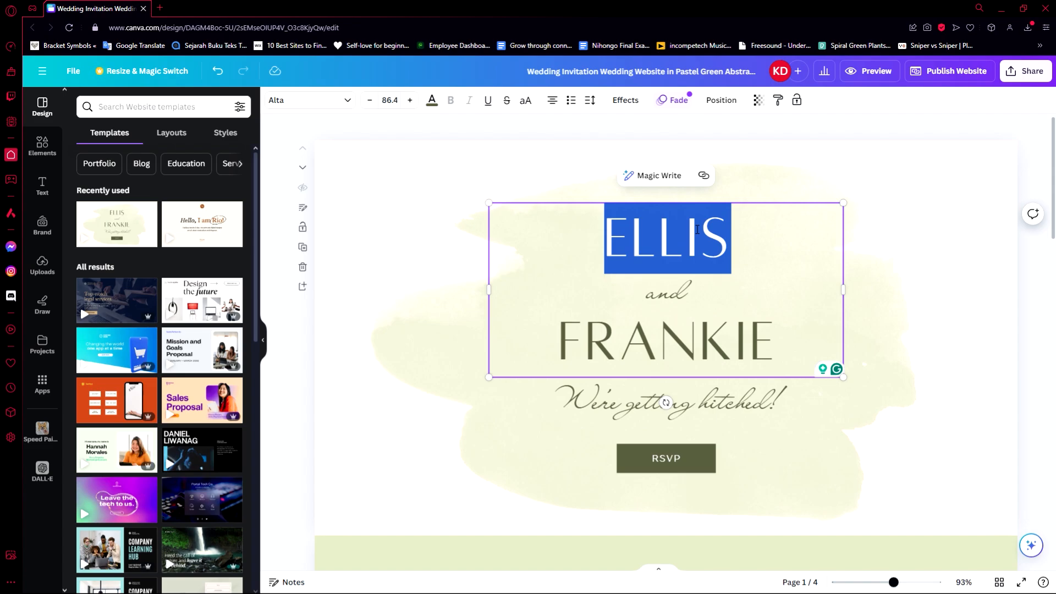
pyautogui.write('HARRY')
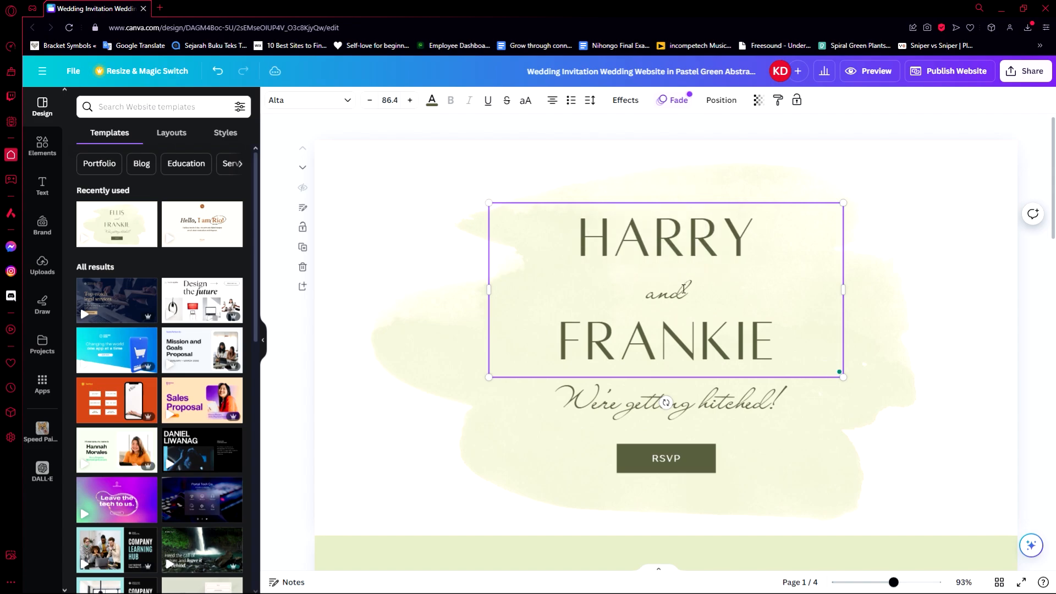
pyautogui.doubleClick(682, 319)
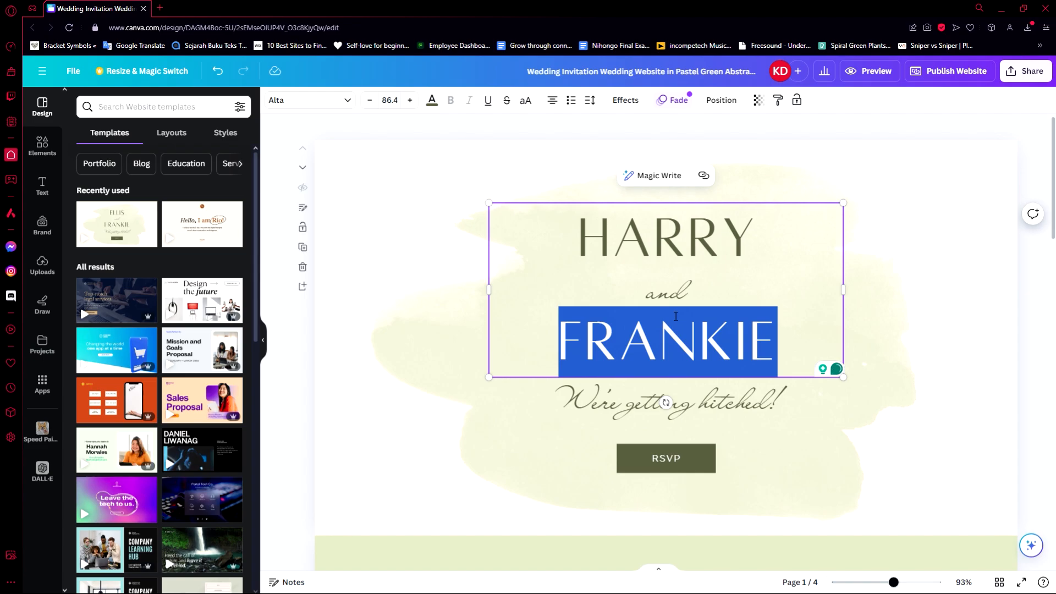
pyautogui.write('HAILEY')
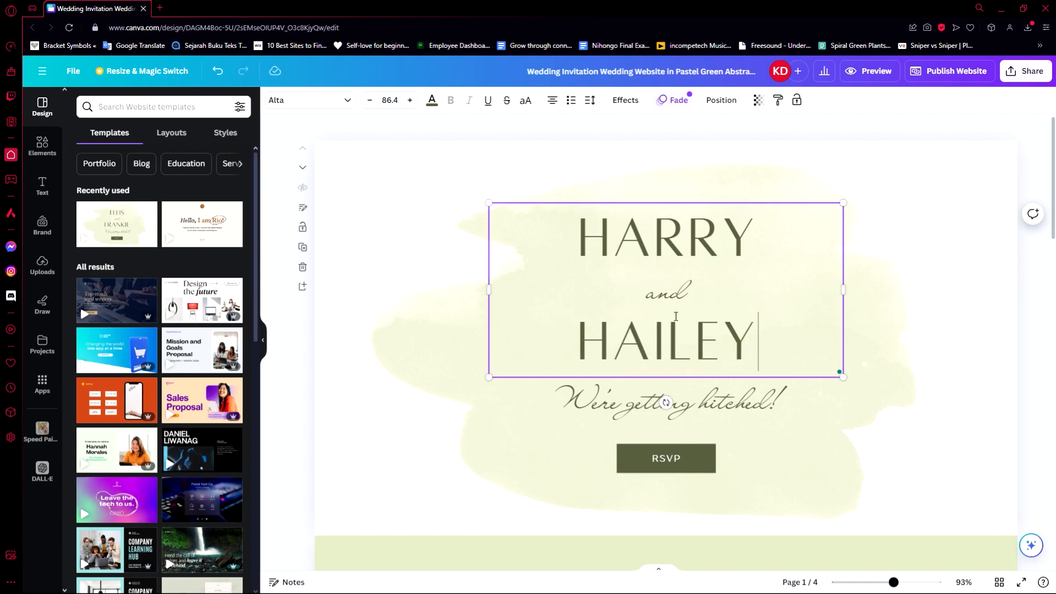
# - Select the upper name in the title page heading and browse the fonts available for it
pyautogui.doubleClick(684, 232)
pyautogui.doubleClick(717, 317)
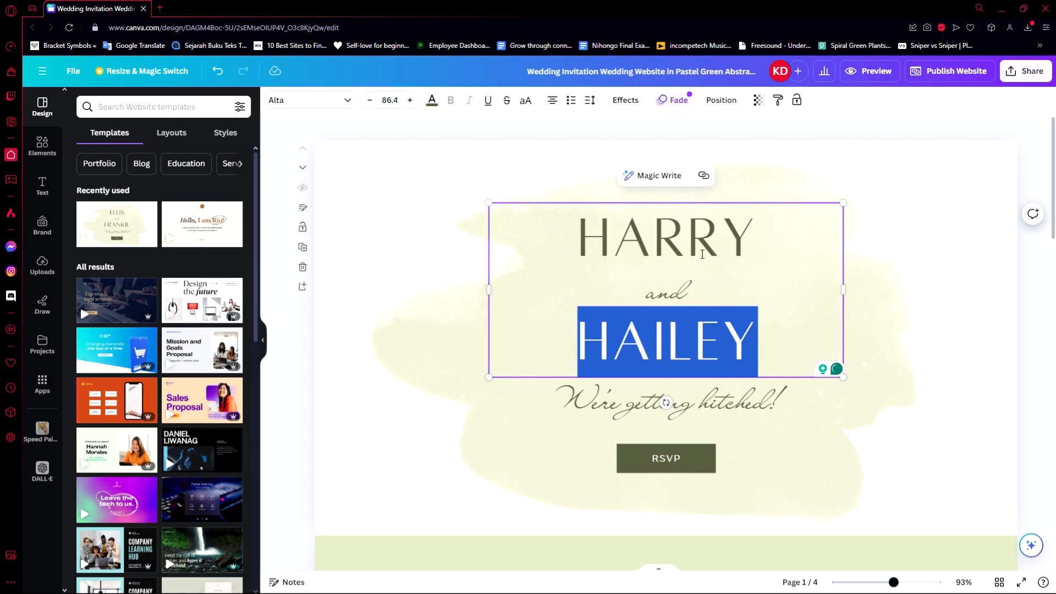
pyautogui.doubleClick(685, 236)
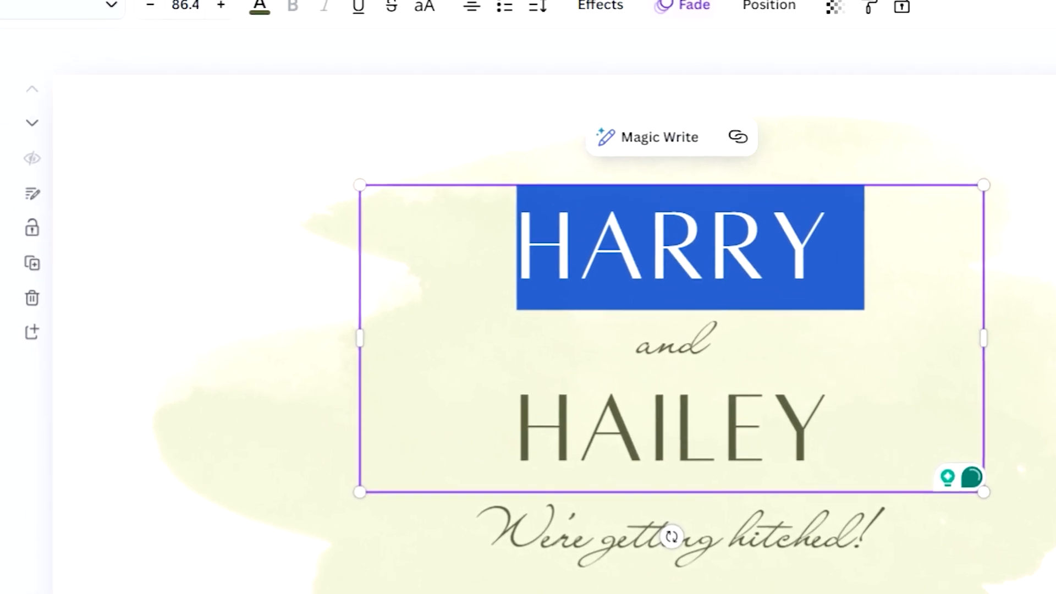
pyautogui.scroll(-5, 217, 346)
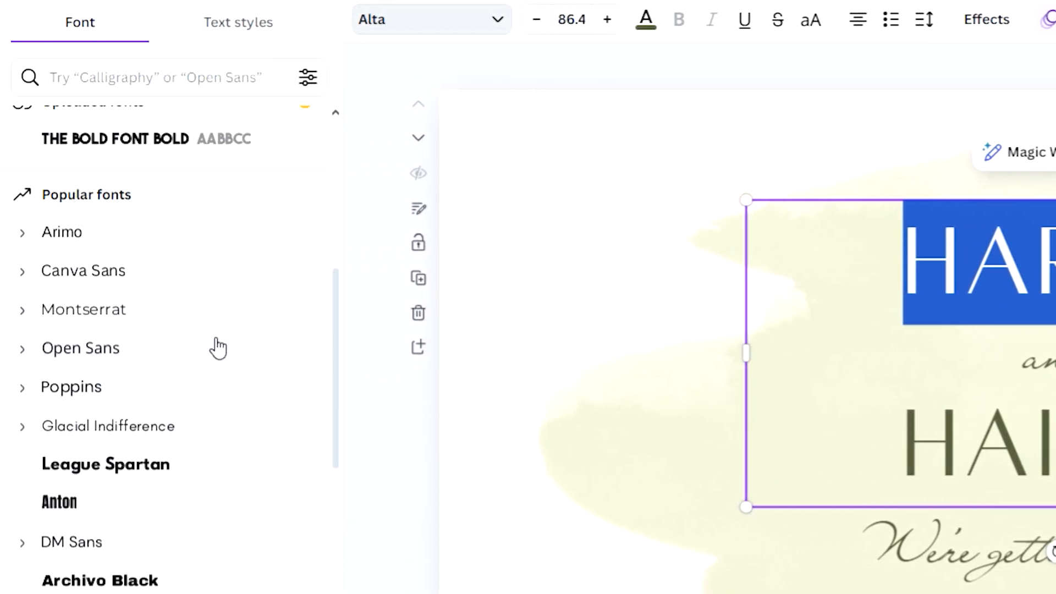
pyautogui.scroll(5, 224, 320)
pyautogui.scroll(-3, 222, 314)
pyautogui.scroll(5, 222, 315)
pyautogui.scroll(-2, 229, 313)
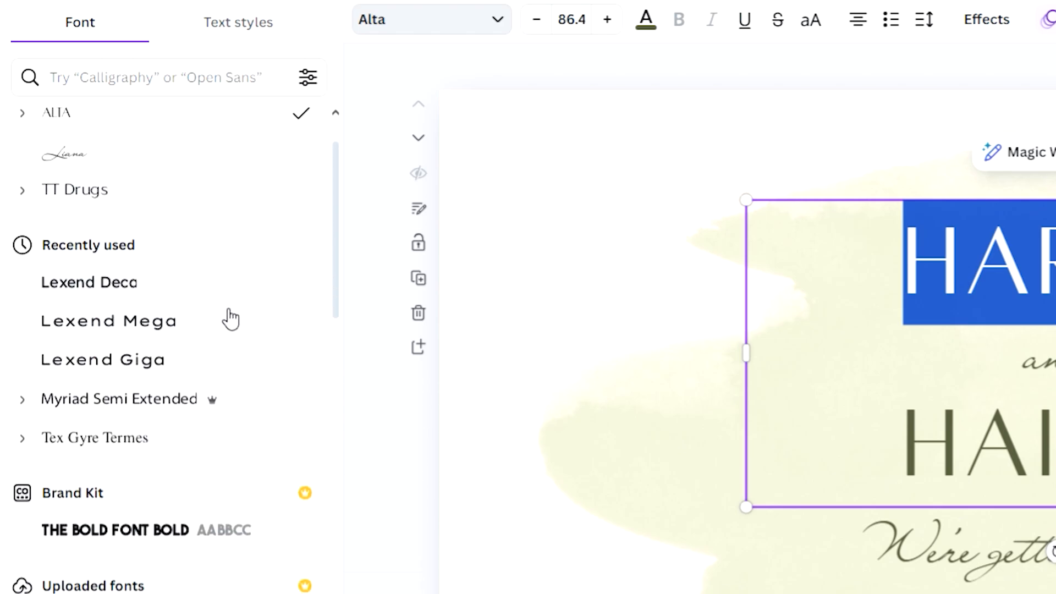
pyautogui.scroll(1, 229, 318)
pyautogui.scroll(-12, 231, 321)
pyautogui.scroll(12, 263, 361)
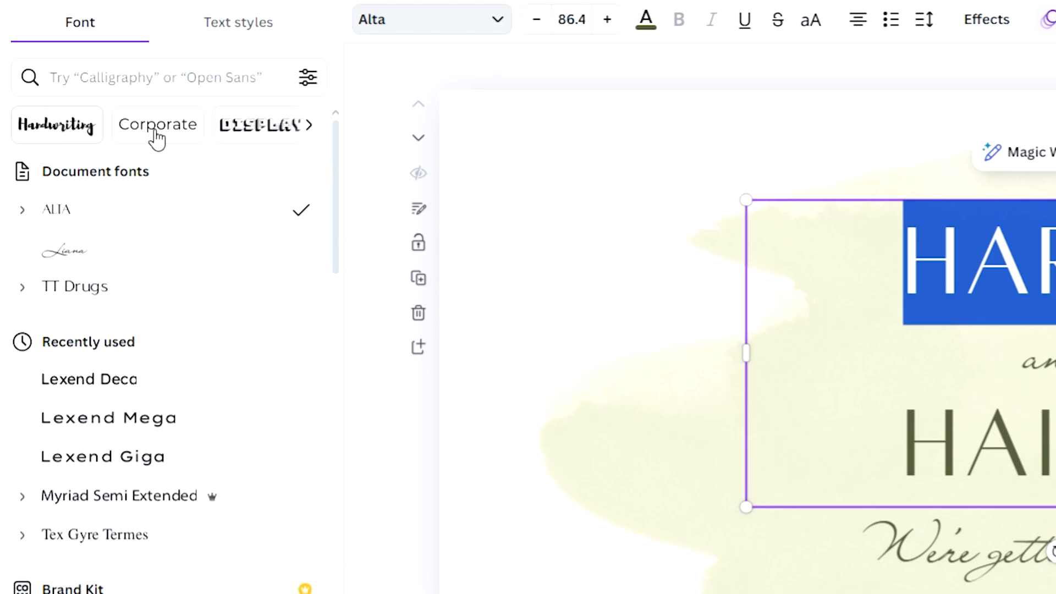
# - Give the upper name a font from the Handwriting category and rewrite it with only its initial capitalized
pyautogui.click(77, 144)
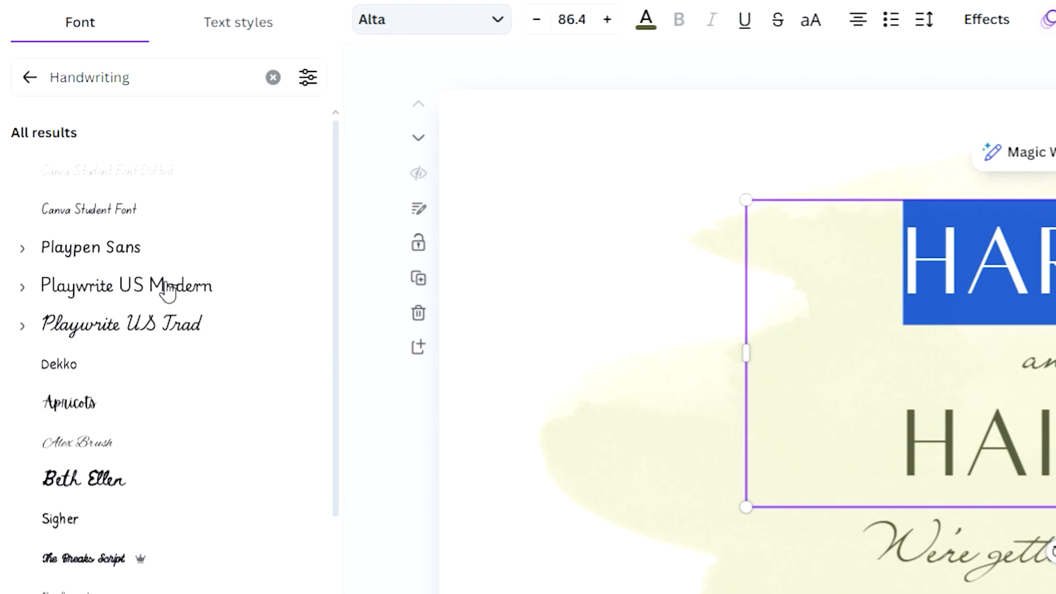
pyautogui.click(150, 333)
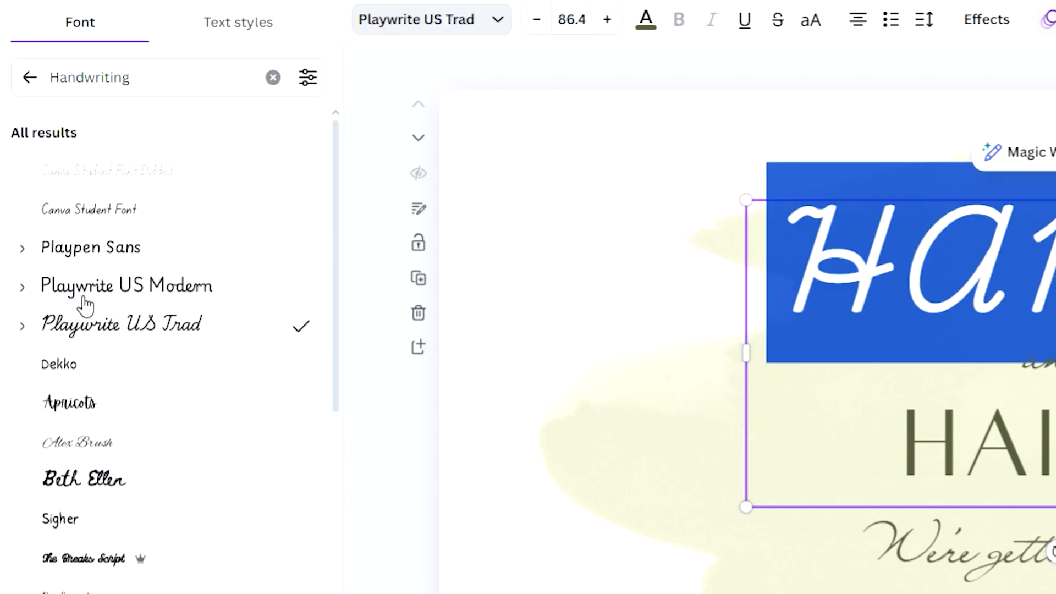
pyautogui.scroll(-9, 91, 299)
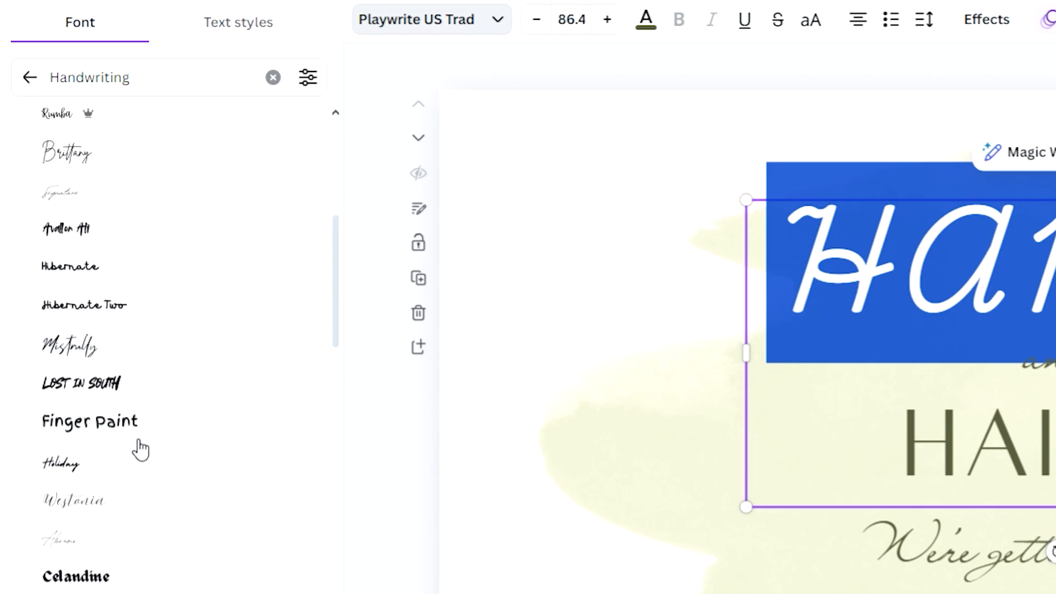
pyautogui.click(69, 345)
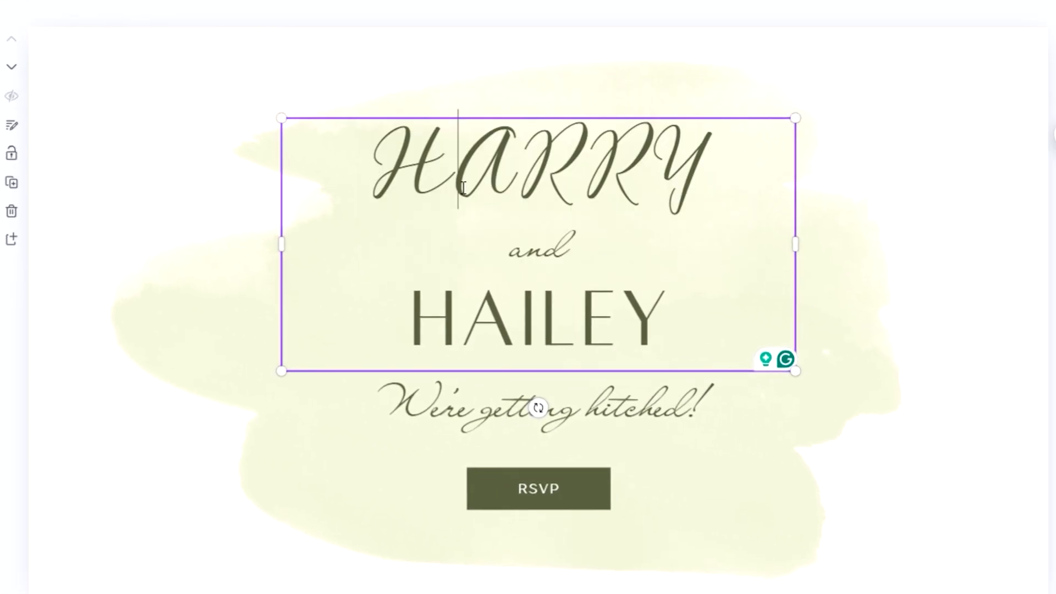
pyautogui.press('BackSpace')
pyautogui.press('BackSpace')
pyautogui.press('BackSpace')
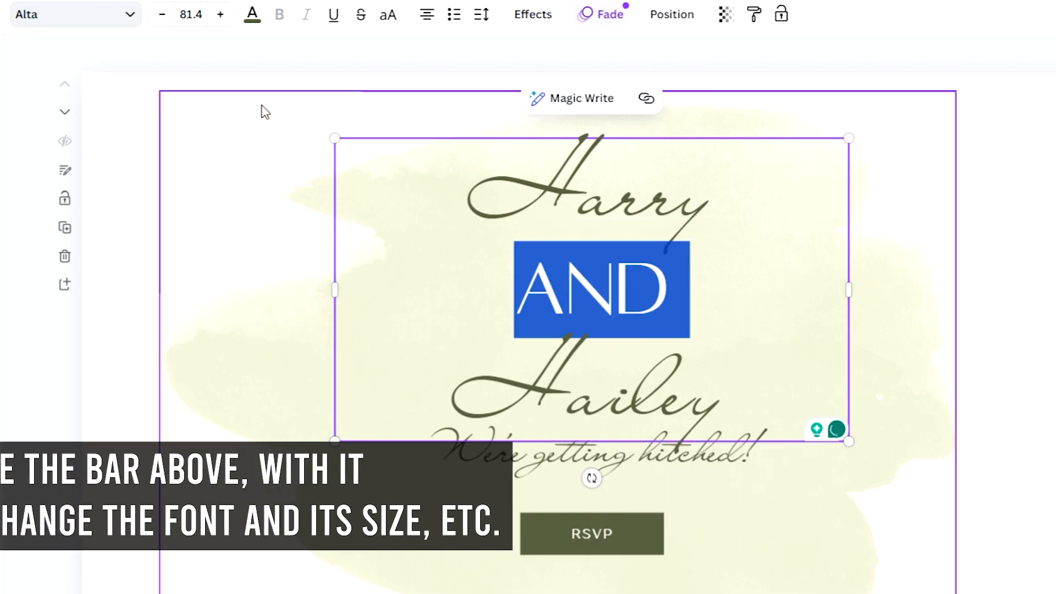
# - Reduce the font size of the word "AND" between the two names to about 30
pyautogui.click(163, 14)
pyautogui.click(162, 15)
pyautogui.click(163, 16)
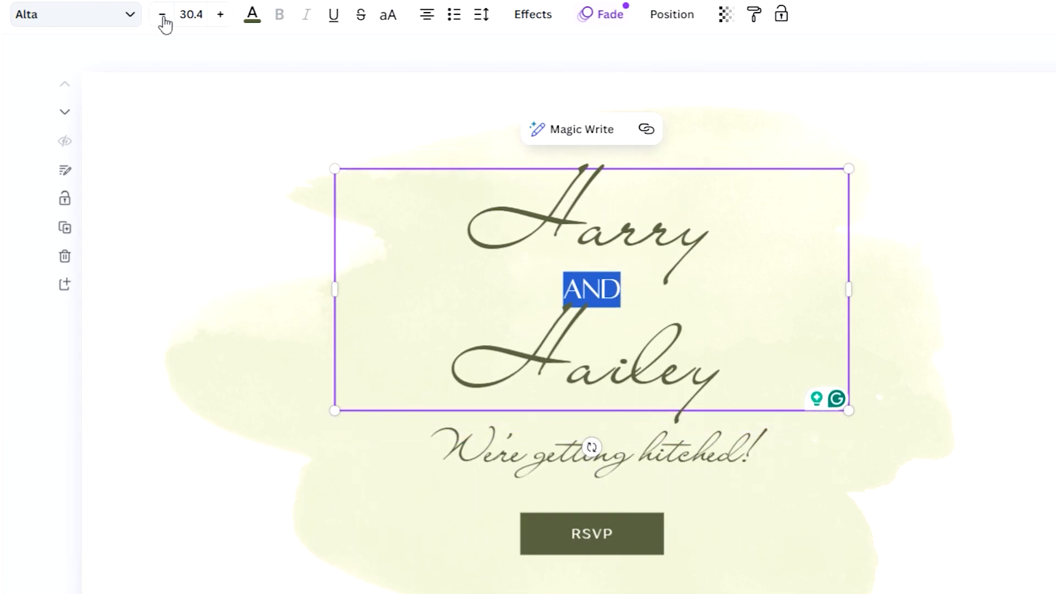
pyautogui.click(163, 15)
# - Enlarge the text block with the couple's names, centre it, and set the "We're getting hitched!" line in Alta below it
pyautogui.click(312, 183)
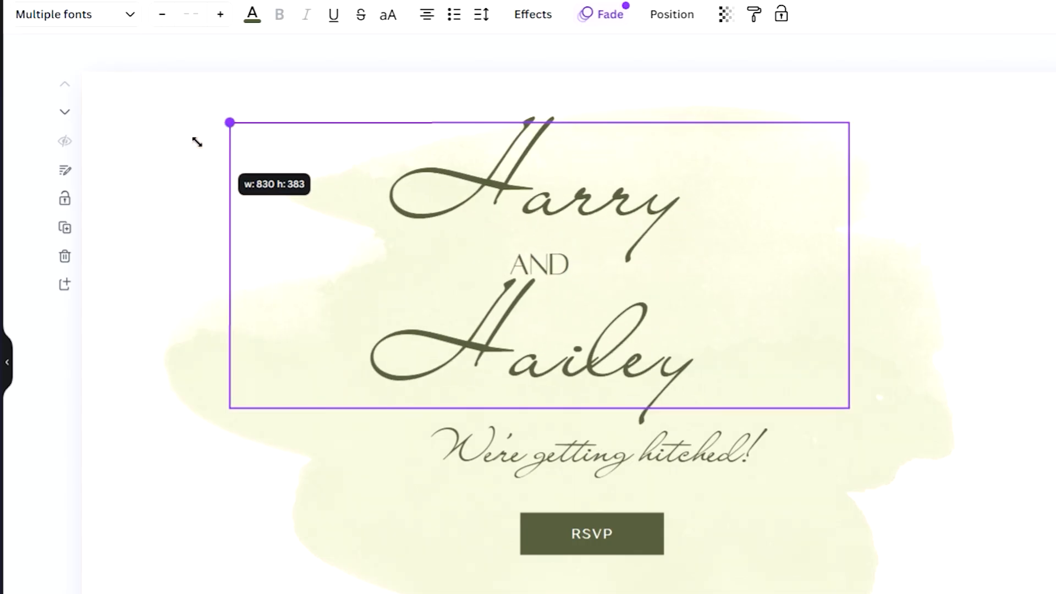
pyautogui.moveTo(196, 139); pyautogui.dragTo(431, 254)
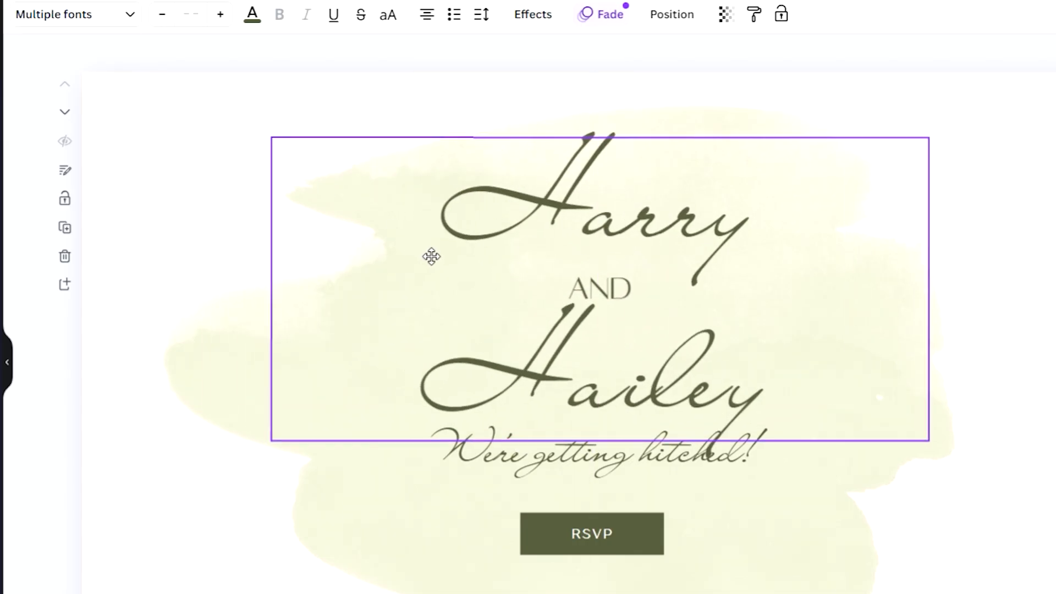
pyautogui.click(346, 438)
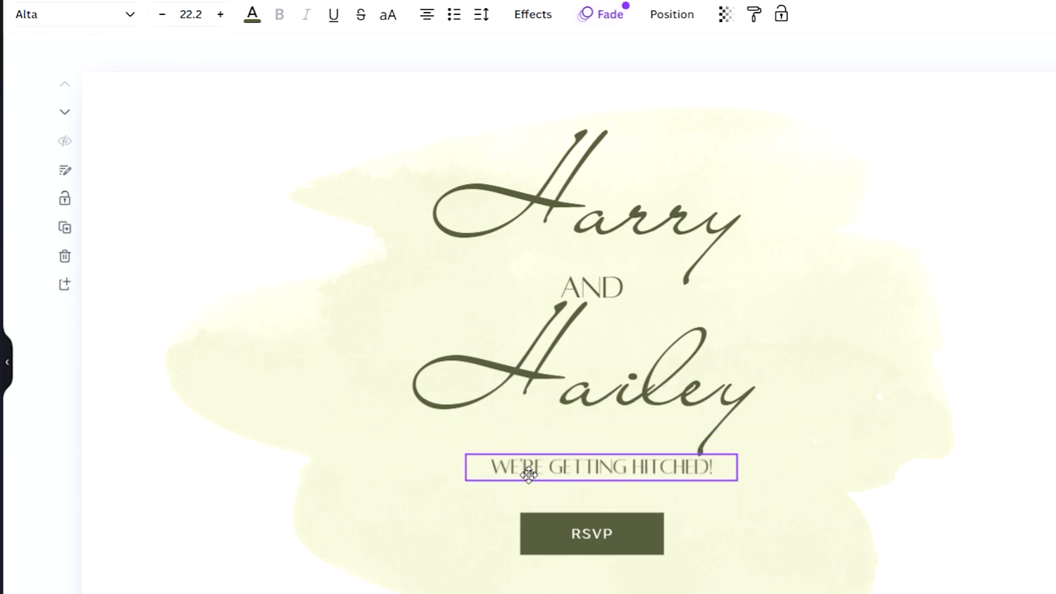
# - Check the RSVP button on the title page and review the Our Story and Our Wedding sections
pyautogui.click(596, 531)
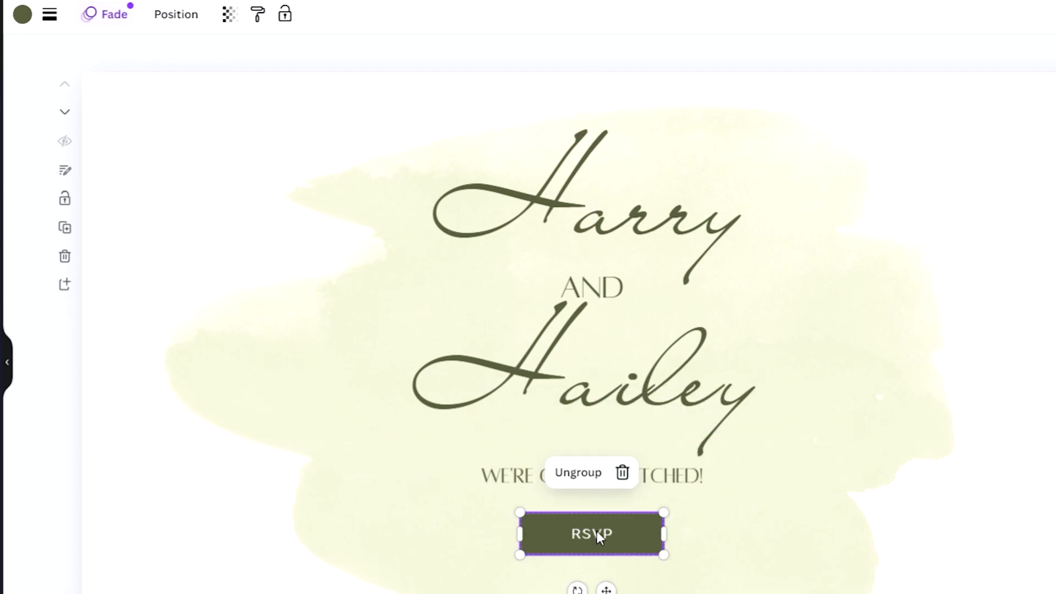
pyautogui.rightClick(592, 549)
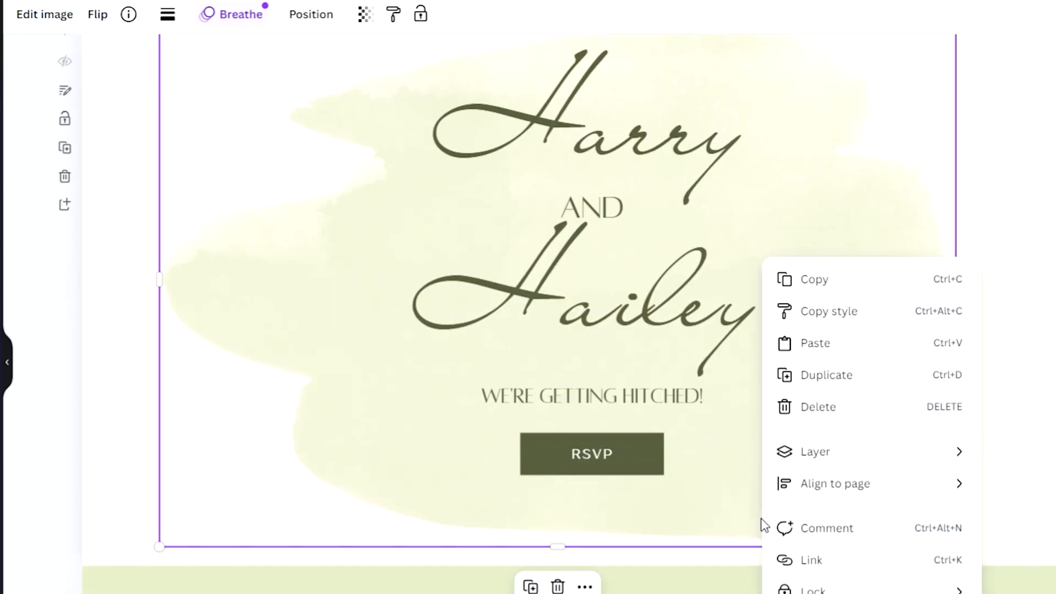
pyautogui.scroll(2, 591, 528)
pyautogui.scroll(-5, 598, 527)
pyautogui.scroll(4, 627, 537)
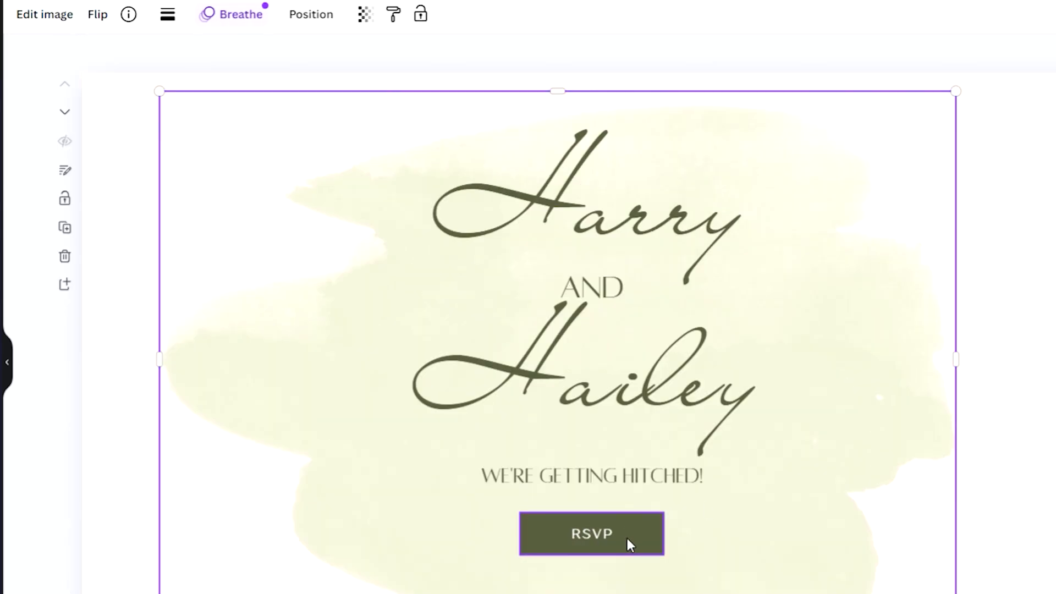
pyautogui.scroll(-8, 376, 344)
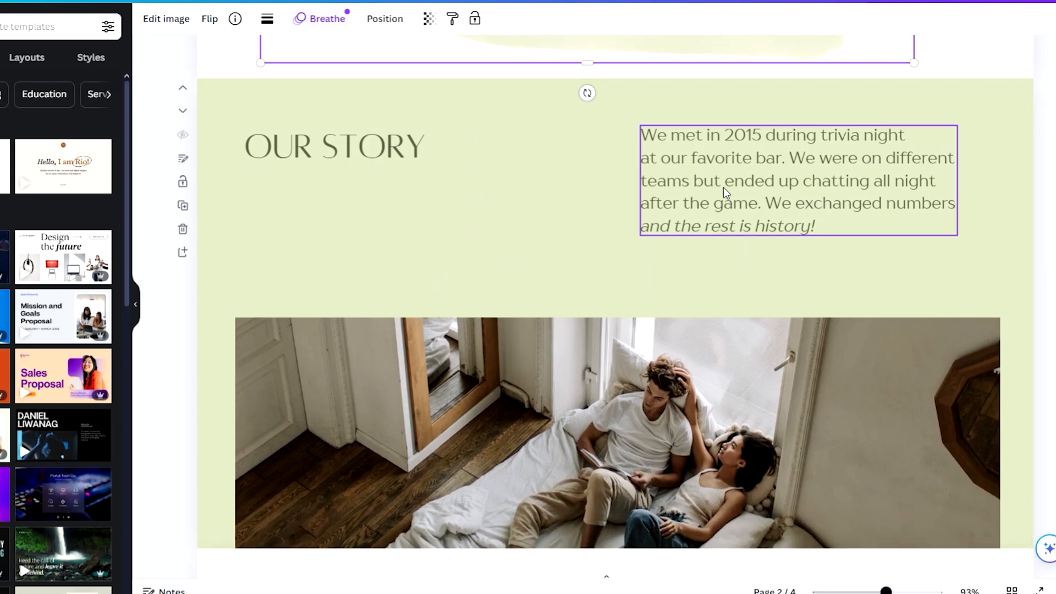
pyautogui.scroll(-8, 717, 250)
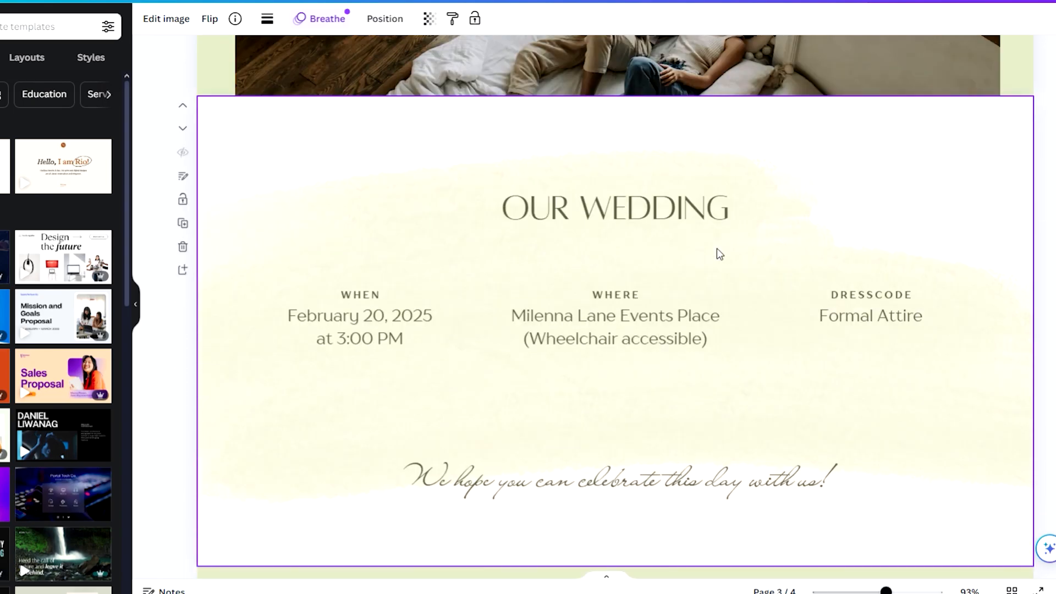
# - Delete the wide photo of the couple from beneath the Our Story text
pyautogui.scroll(8, 717, 250)
pyautogui.scroll(-6, 717, 250)
pyautogui.scroll(3, 601, 221)
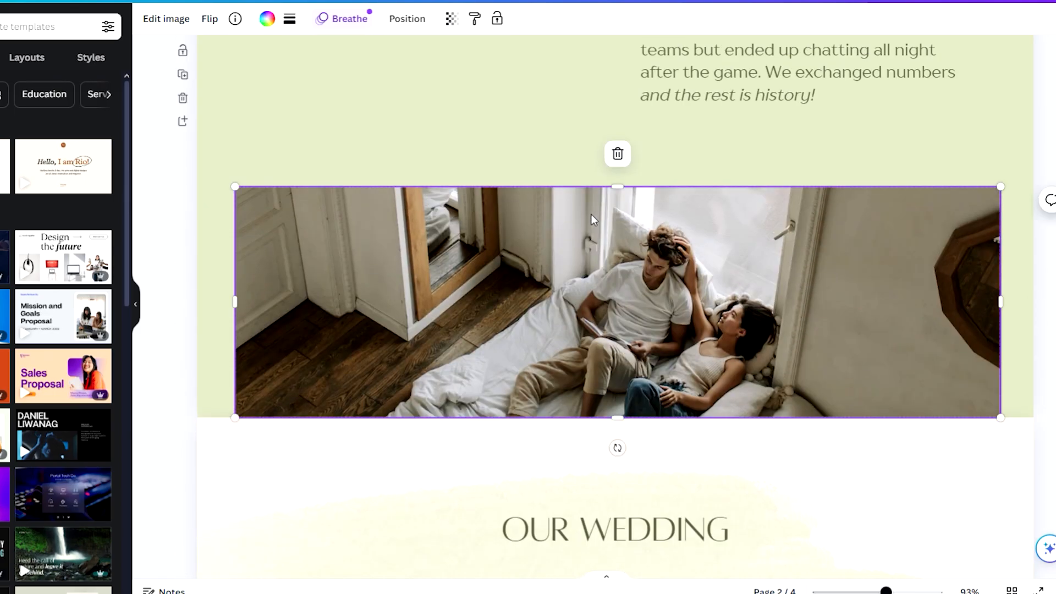
pyautogui.scroll(-10, 590, 213)
pyautogui.scroll(2, 558, 275)
pyautogui.scroll(8, 558, 282)
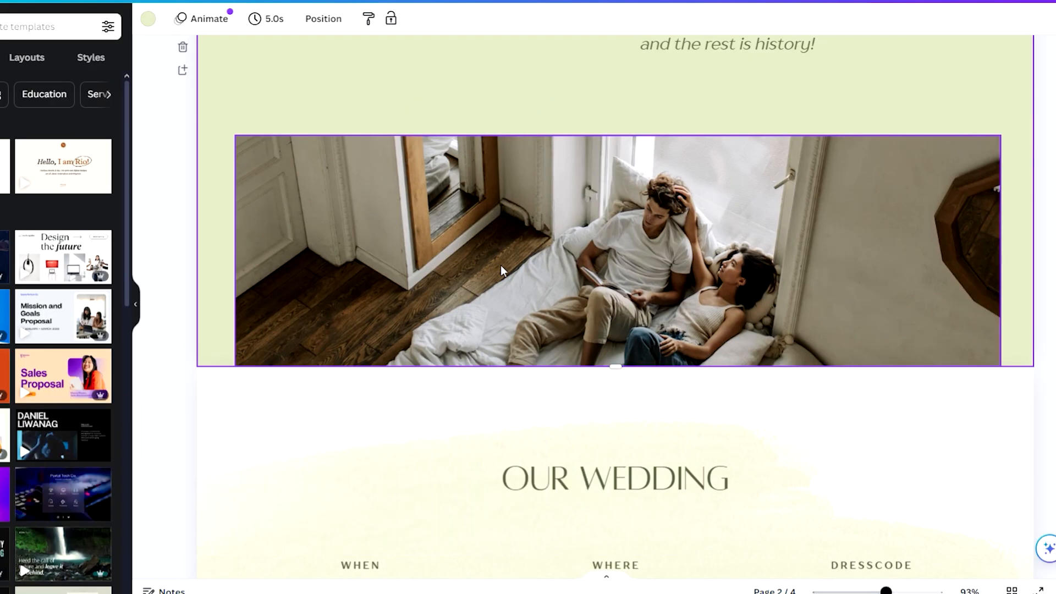
pyautogui.scroll(2, 500, 265)
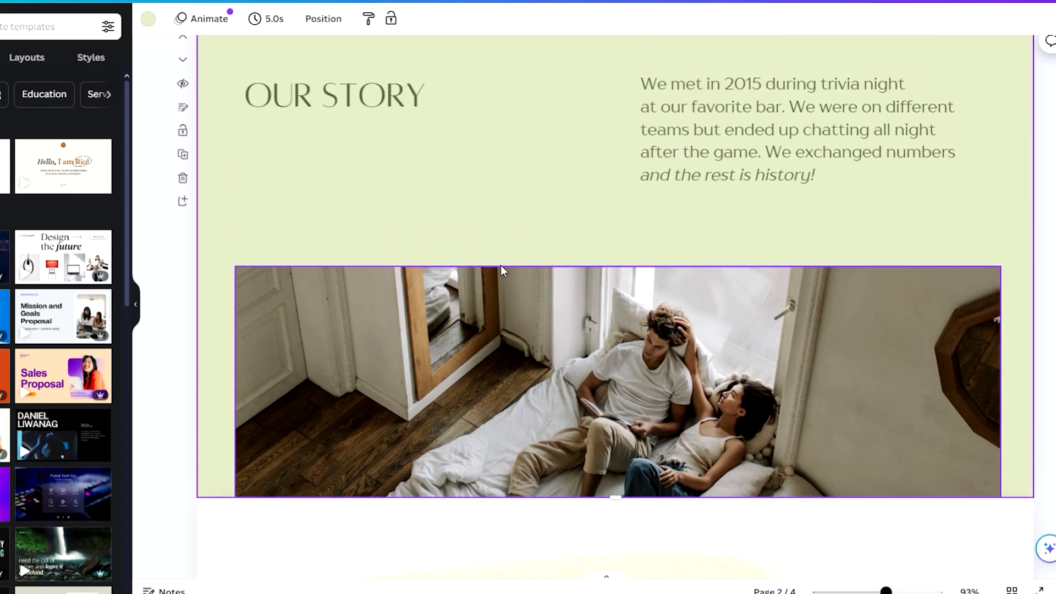
pyautogui.click(520, 288)
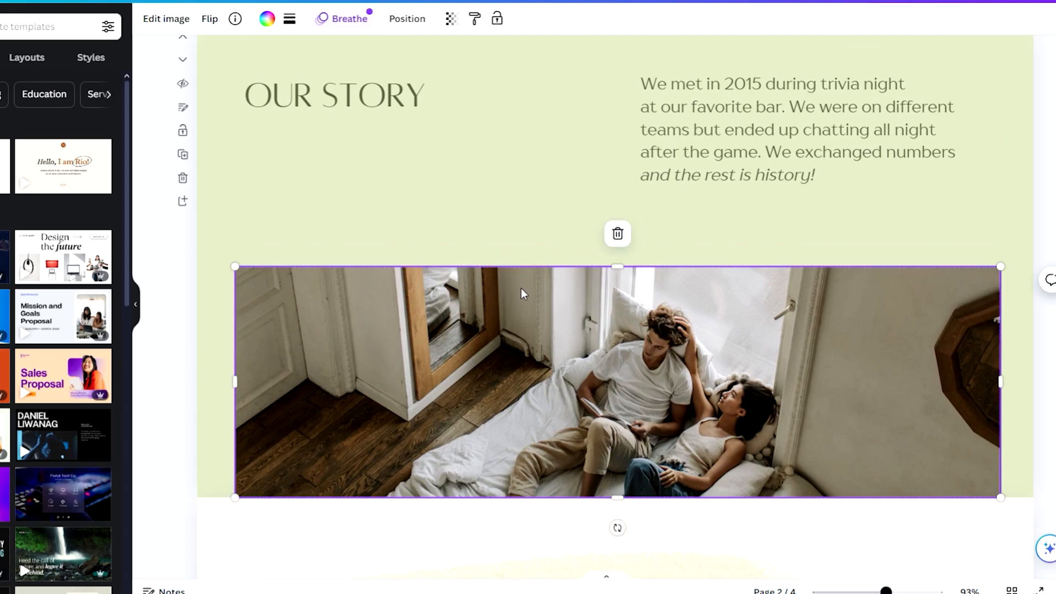
pyautogui.scroll(-1, 552, 307)
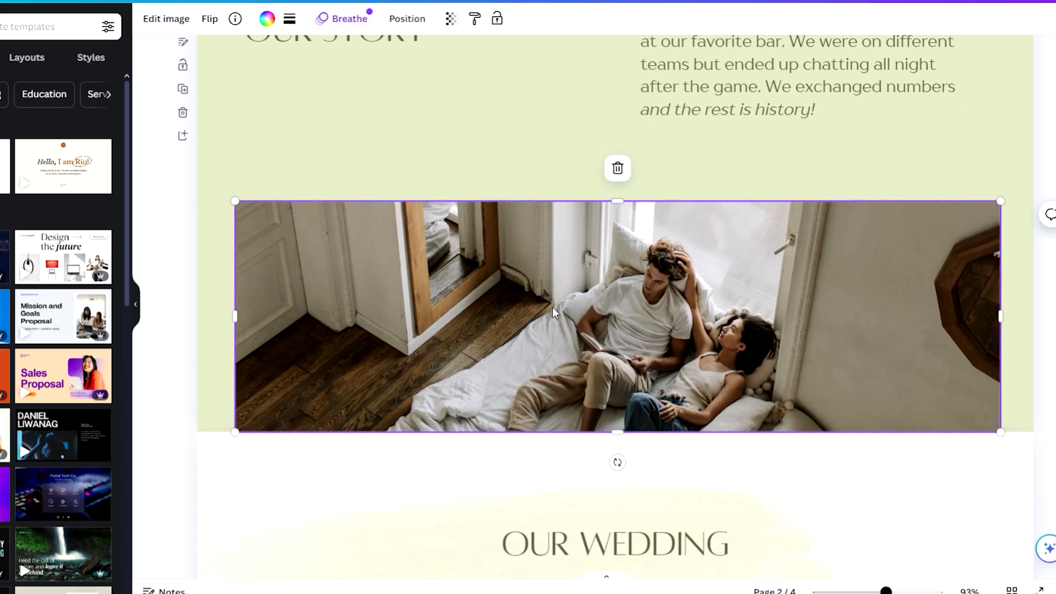
pyautogui.press('Delete')
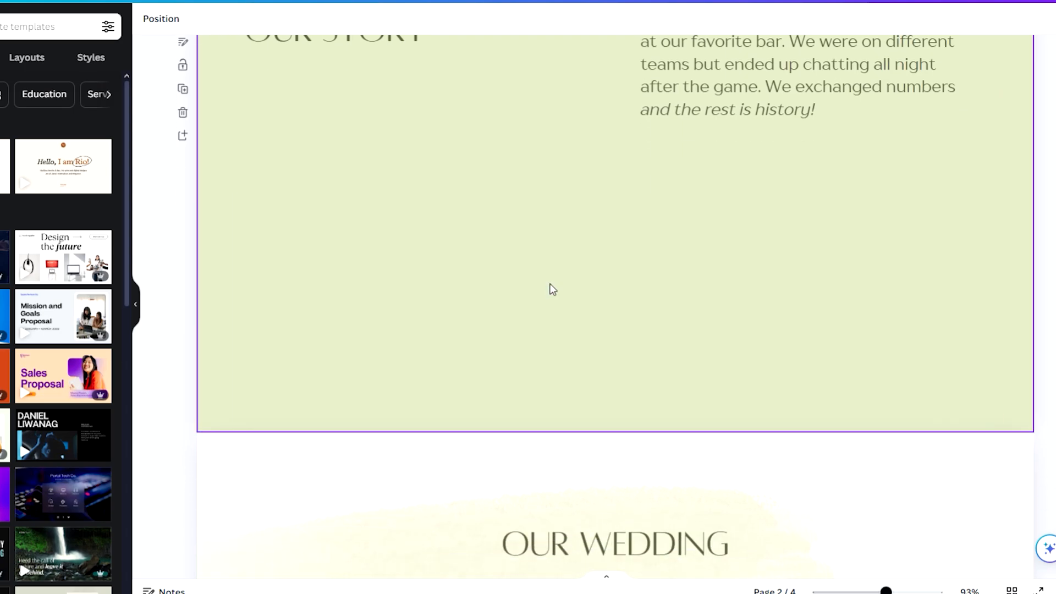
# - Search the design elements for "frame"
pyautogui.click(24, 72)
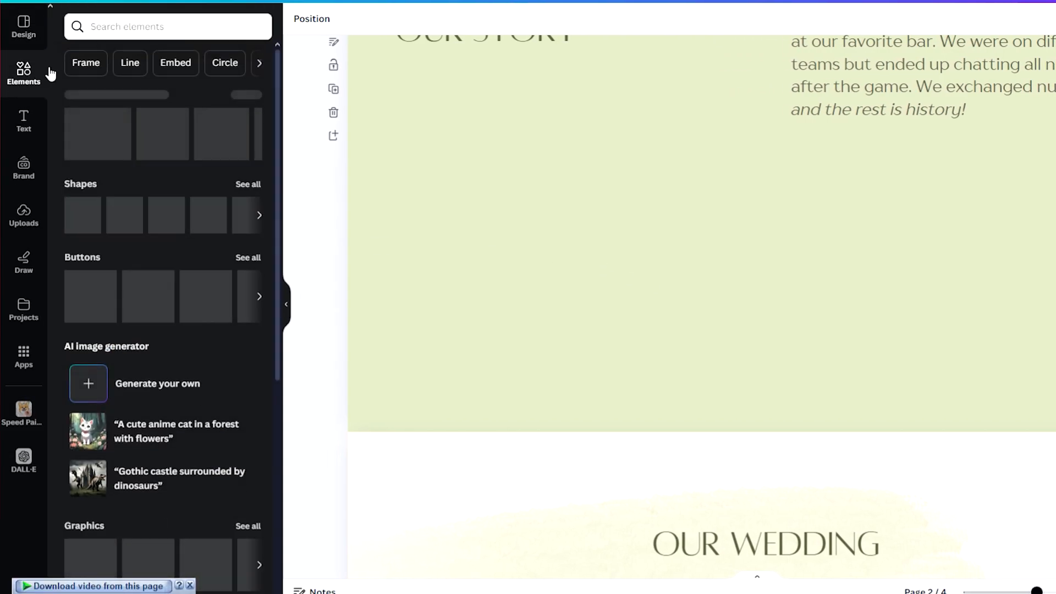
pyautogui.click(106, 33)
pyautogui.write('framme')
pyautogui.press('Return')
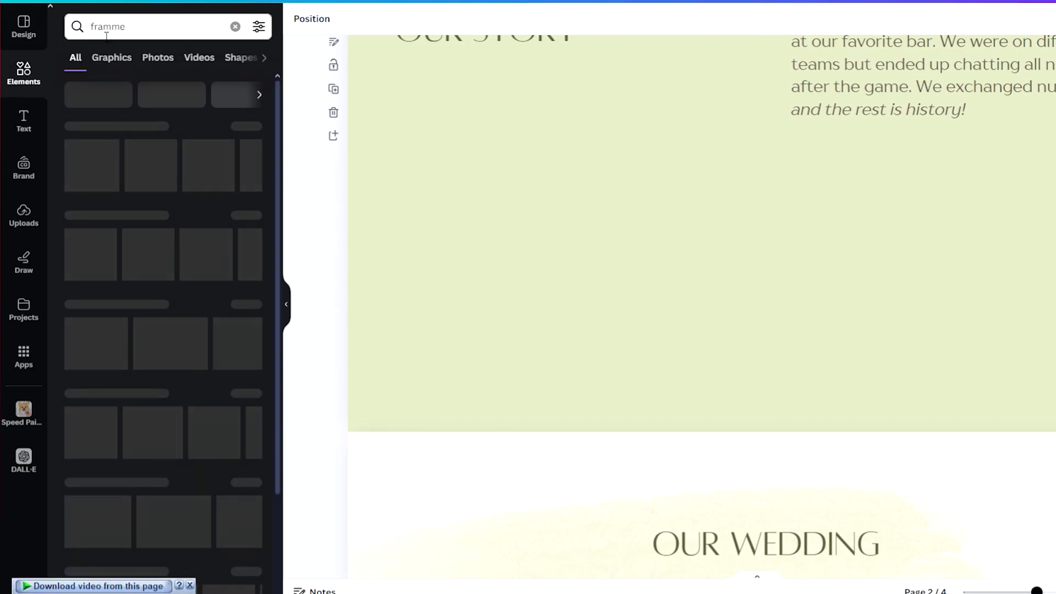
pyautogui.moveTo(103, 29); pyautogui.dragTo(116, 33)
pyautogui.press('BackSpace')
pyautogui.press('Return')
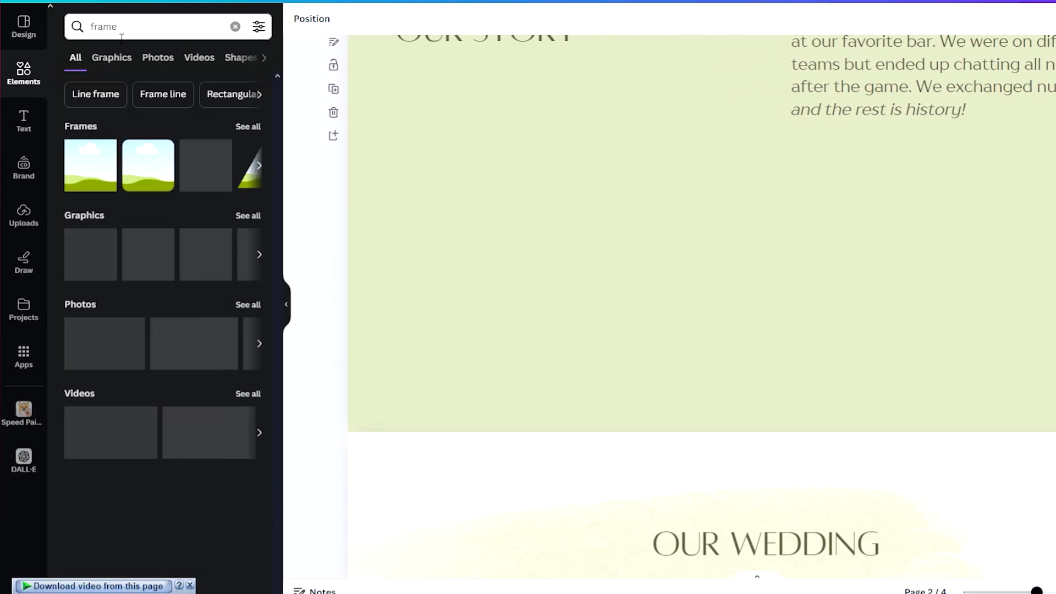
# - Browse the full set of frames and add the wide stamp-edged rectangular frame to the Our Story section
pyautogui.click(255, 127)
pyautogui.scroll(-6, 187, 187)
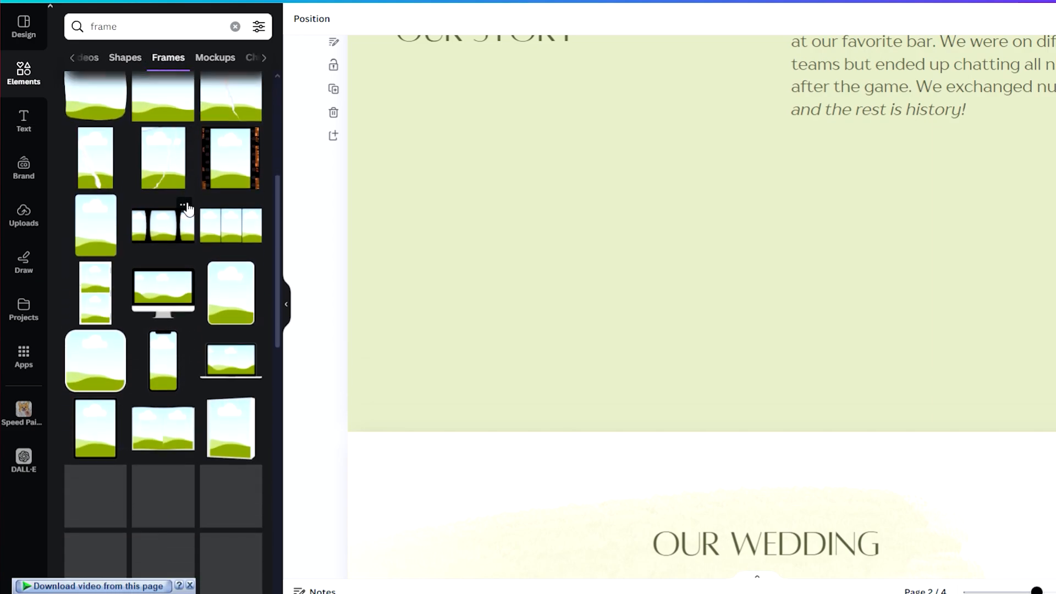
pyautogui.scroll(-5, 198, 237)
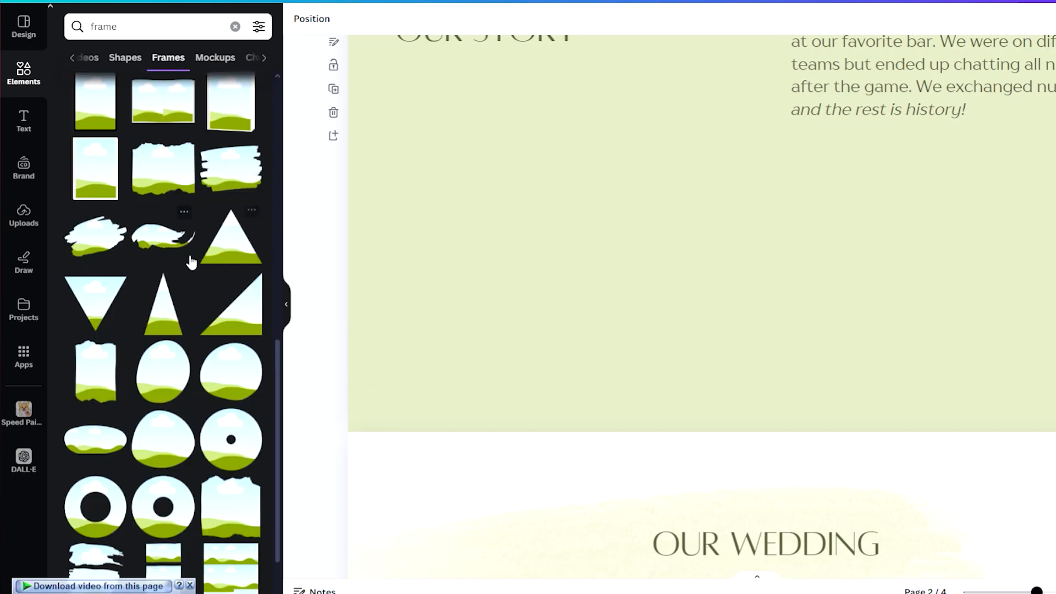
pyautogui.scroll(-8, 191, 262)
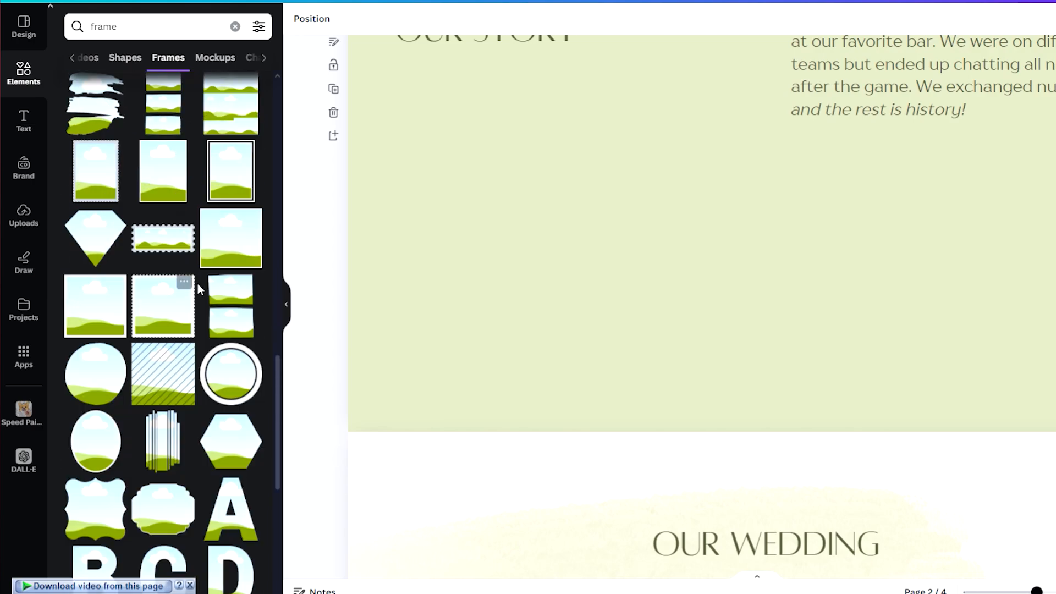
pyautogui.scroll(-1, 198, 284)
pyautogui.click(172, 176)
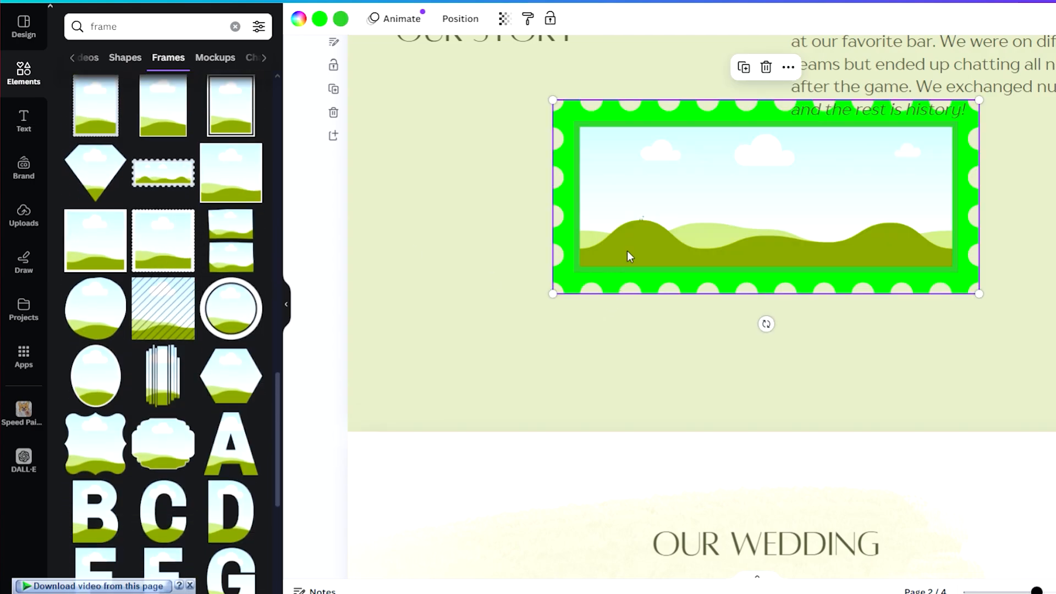
# - Change both green colours of the stamp frame's border to the page's pale green document colour
pyautogui.click(341, 22)
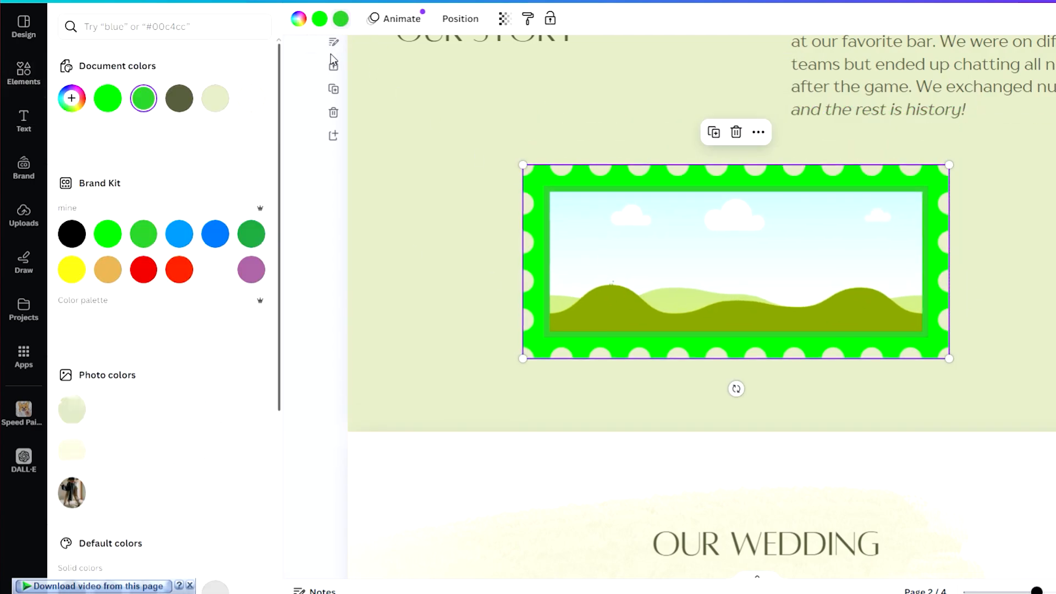
pyautogui.click(216, 99)
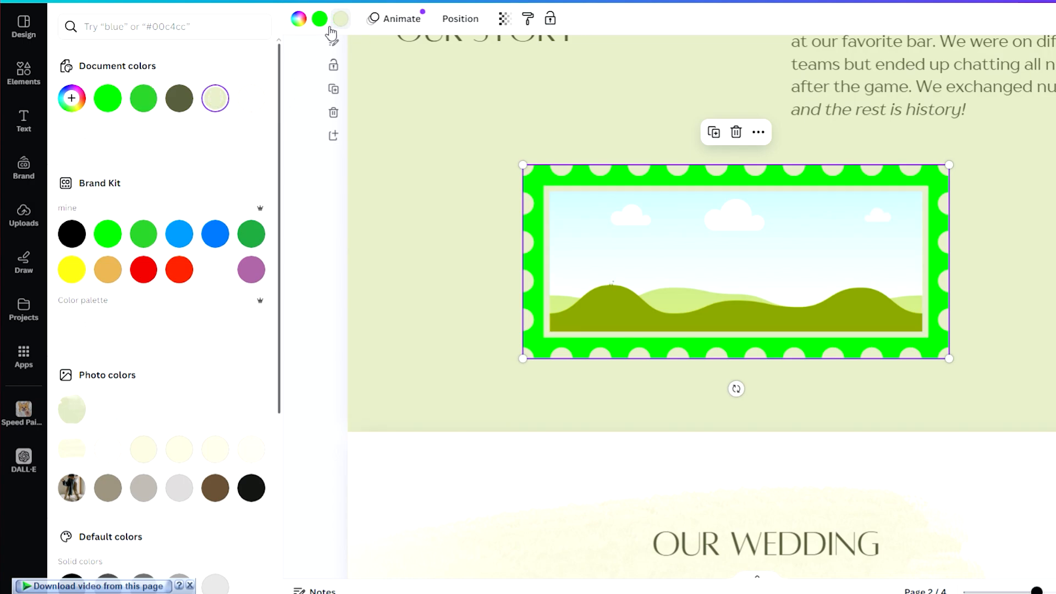
pyautogui.click(223, 100)
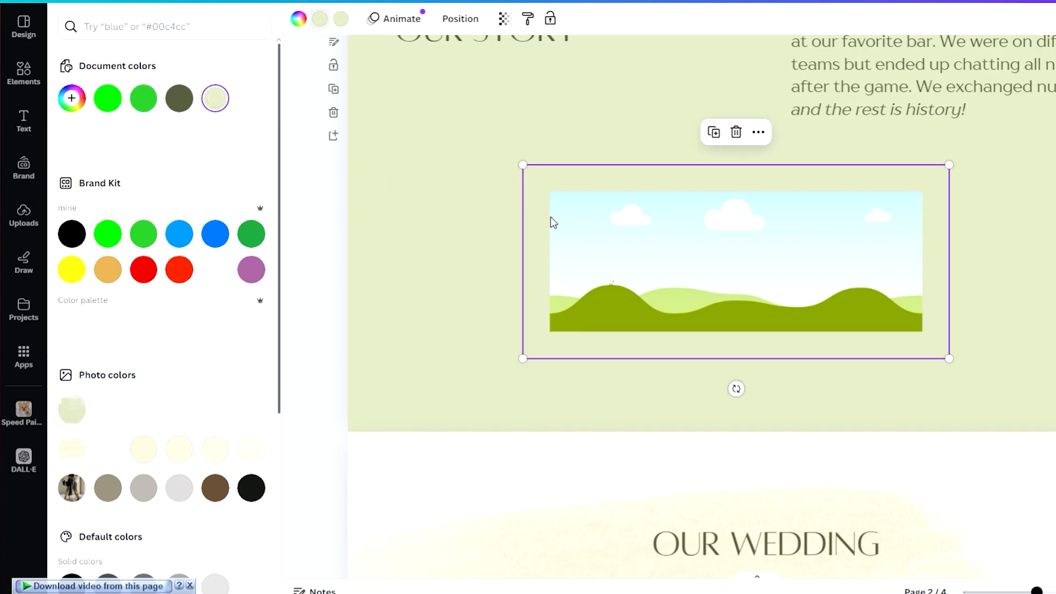
# - Enlarge the frame to about the full page width and position it beneath the Our Story text
pyautogui.moveTo(519, 161); pyautogui.dragTo(312, 68)
pyautogui.moveTo(502, 189); pyautogui.dragTo(588, 253)
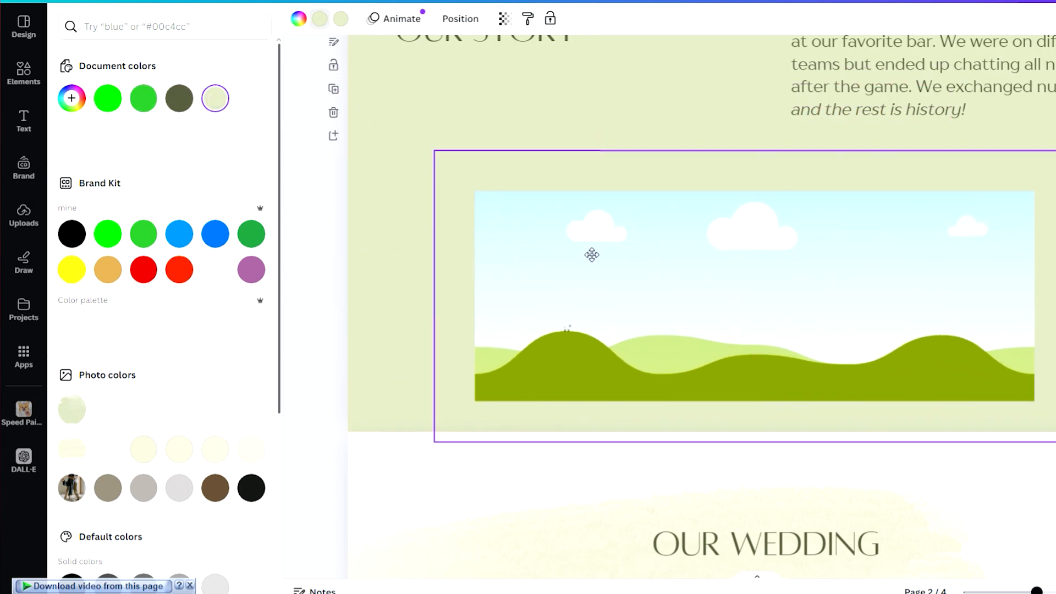
pyautogui.moveTo(434, 151); pyautogui.dragTo(344, 106)
pyautogui.moveTo(535, 252); pyautogui.dragTo(554, 240)
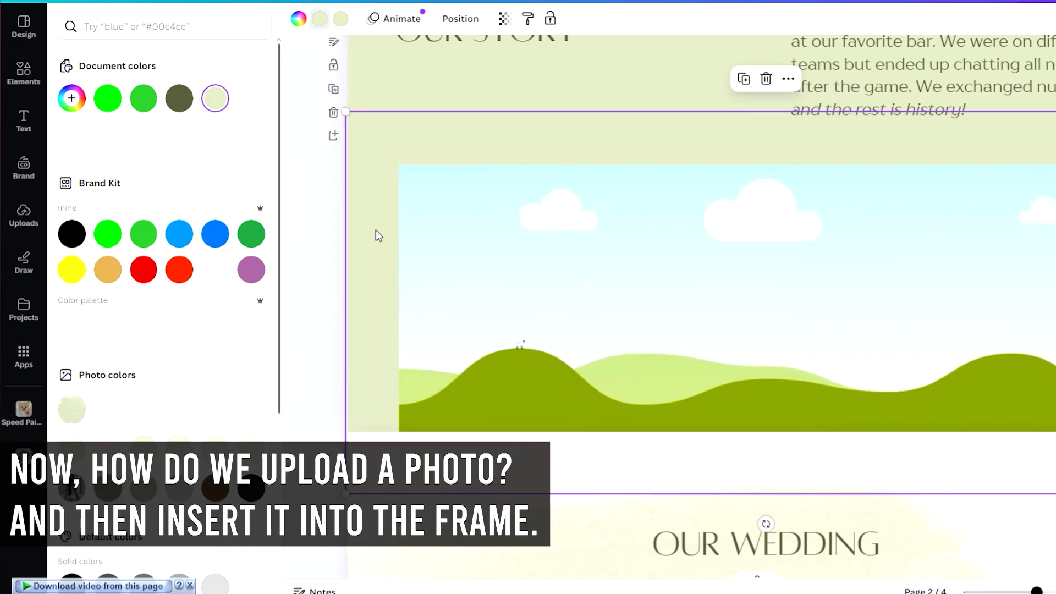
# - Upload the white Civic Type R car photo from the Downloads folder and place it in the frame
pyautogui.click(24, 217)
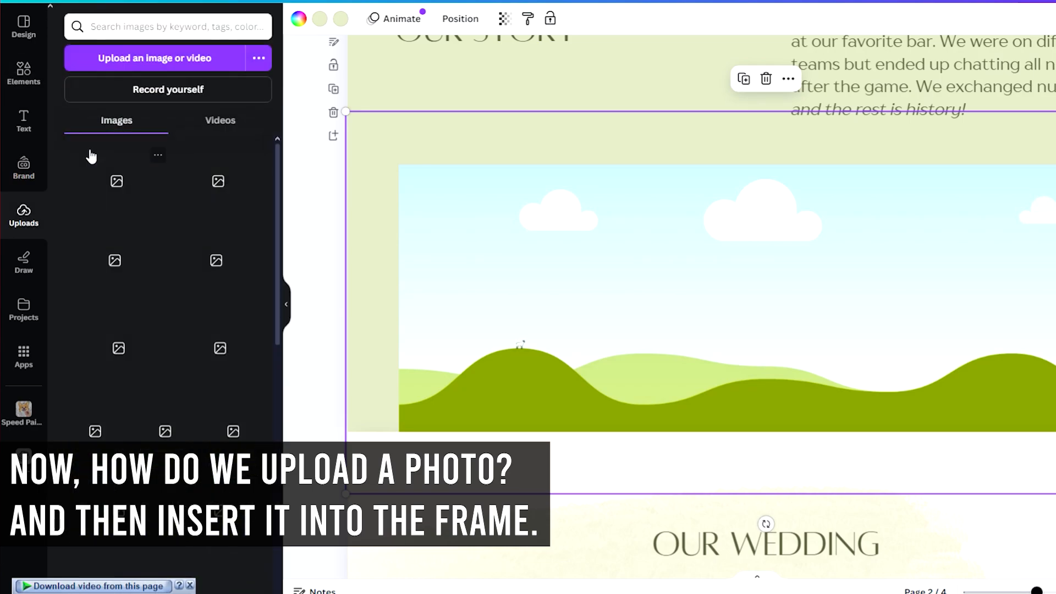
pyautogui.click(125, 63)
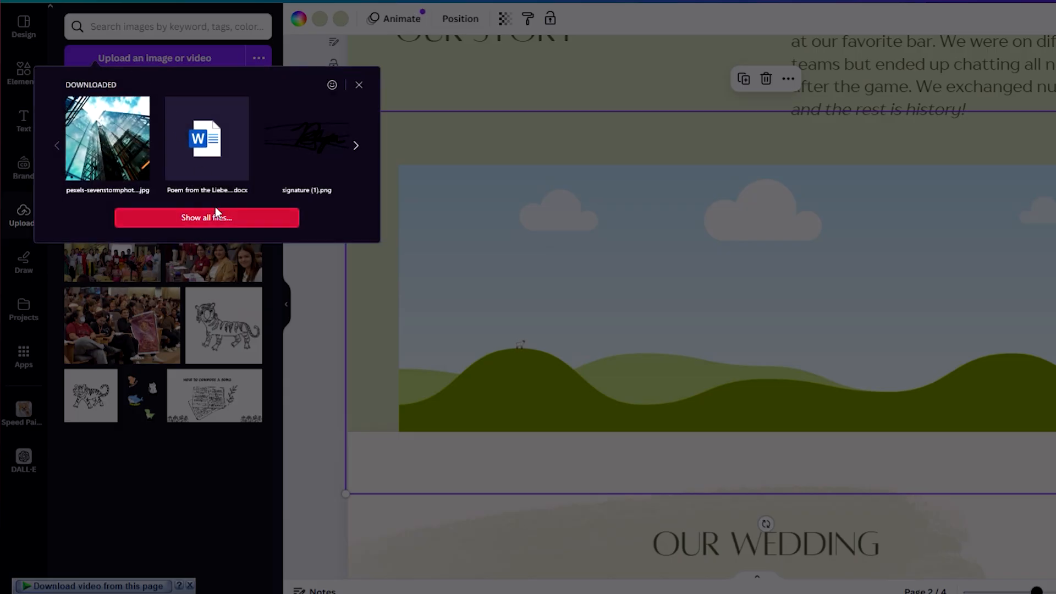
pyautogui.click(216, 217)
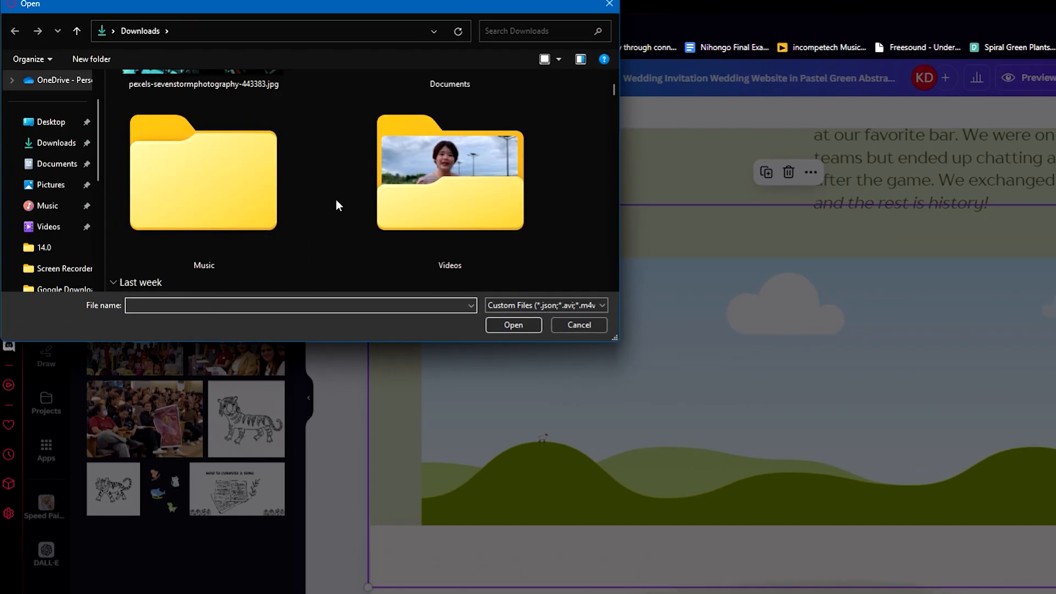
pyautogui.scroll(-6, 335, 205)
pyautogui.doubleClick(262, 199)
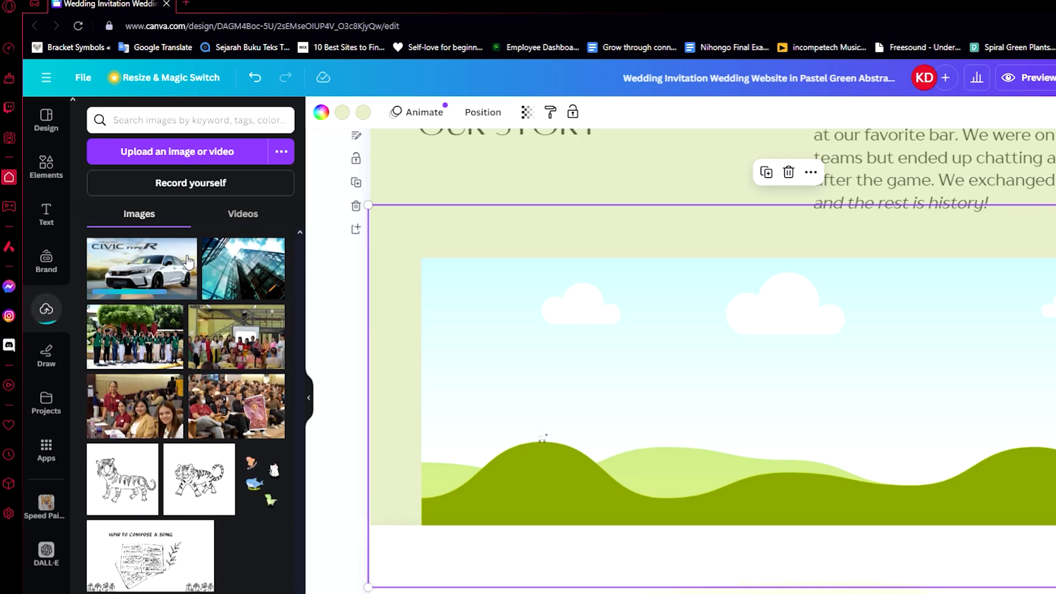
pyautogui.click(140, 264)
pyautogui.moveTo(682, 305); pyautogui.dragTo(502, 347)
# - Review the filled Our Story frame, the Our Wedding details and the Our Registry section
pyautogui.scroll(4, 502, 346)
pyautogui.scroll(-3, 714, 357)
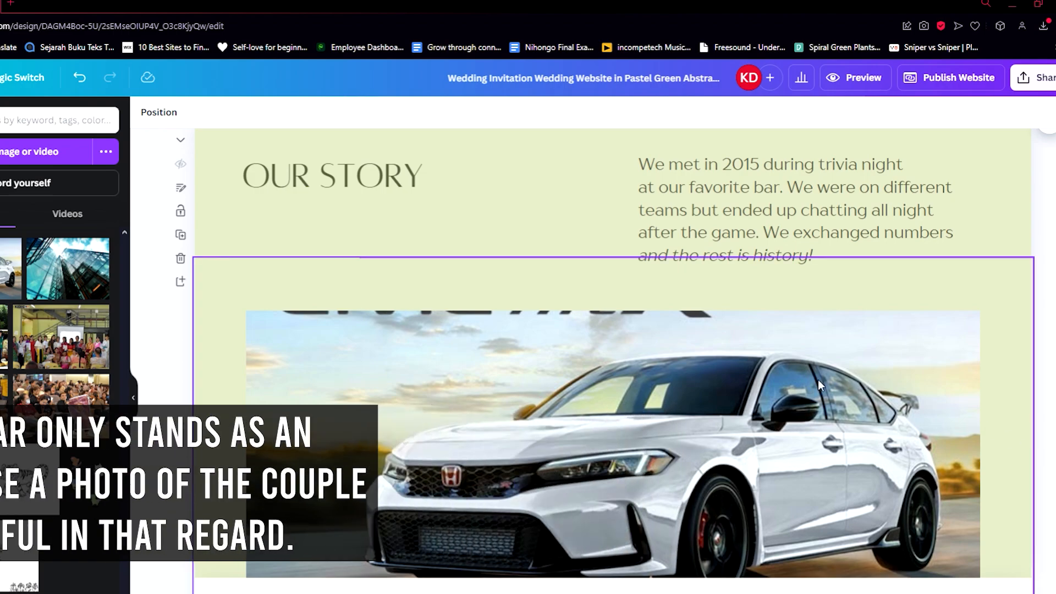
pyautogui.scroll(3, 659, 395)
pyautogui.scroll(-7, 556, 434)
pyautogui.scroll(-3, 641, 432)
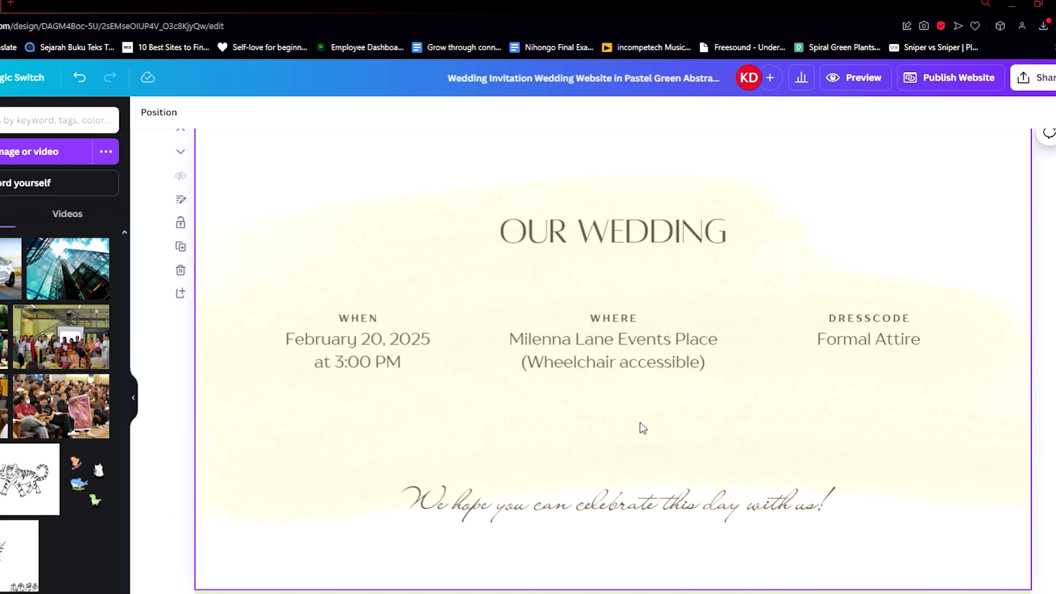
pyautogui.scroll(-5, 646, 431)
pyautogui.scroll(8, 652, 419)
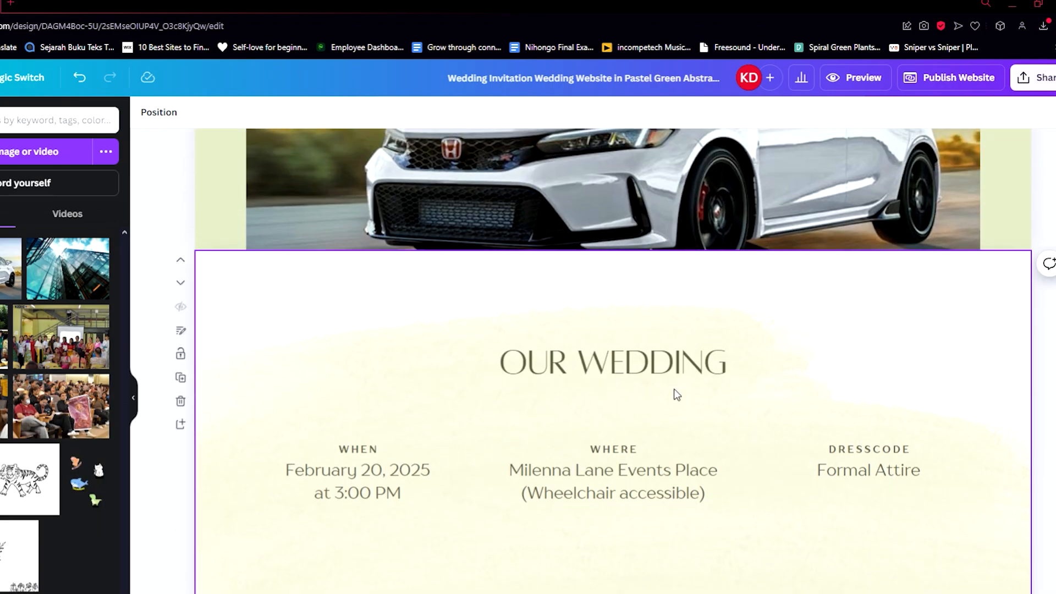
pyautogui.scroll(-3, 675, 384)
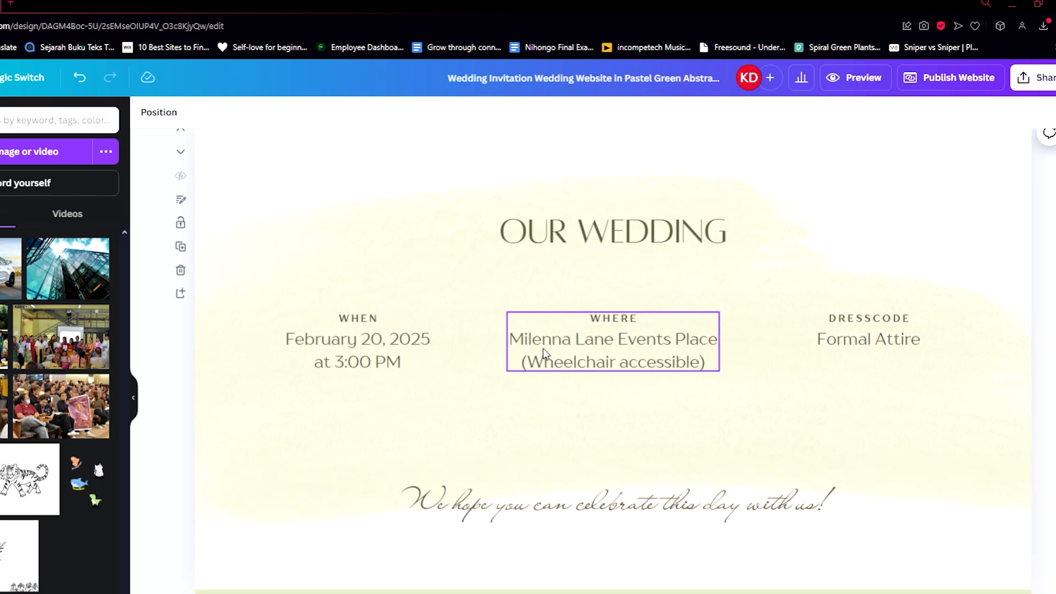
pyautogui.scroll(-10, 594, 352)
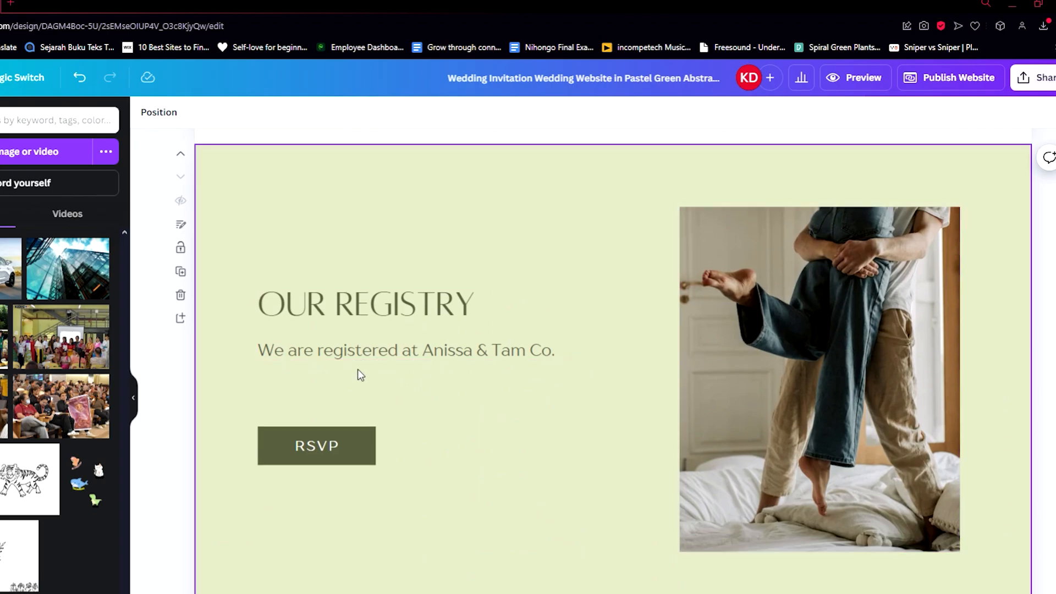
# - Ungroup the RSVP button in the Our Registry section and select its background rectangle
pyautogui.click(352, 449)
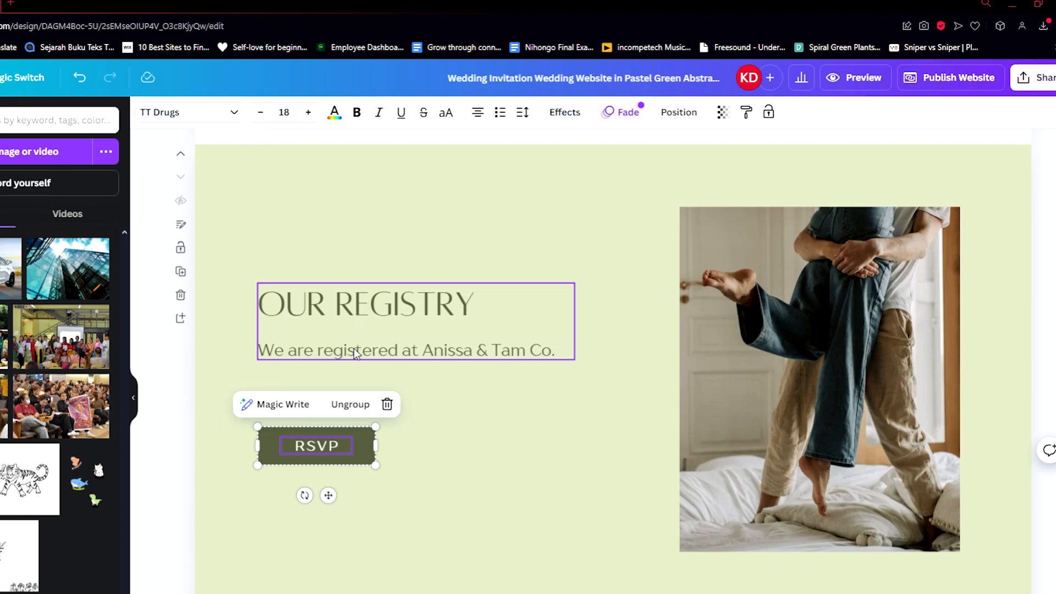
pyautogui.click(316, 441)
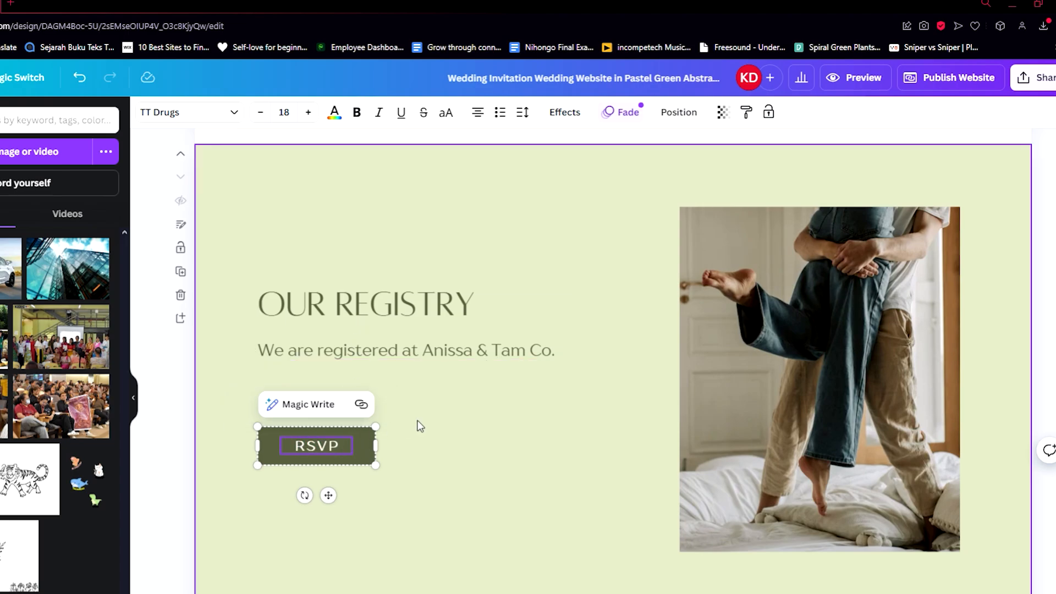
pyautogui.rightClick(340, 441)
pyautogui.press('Escape')
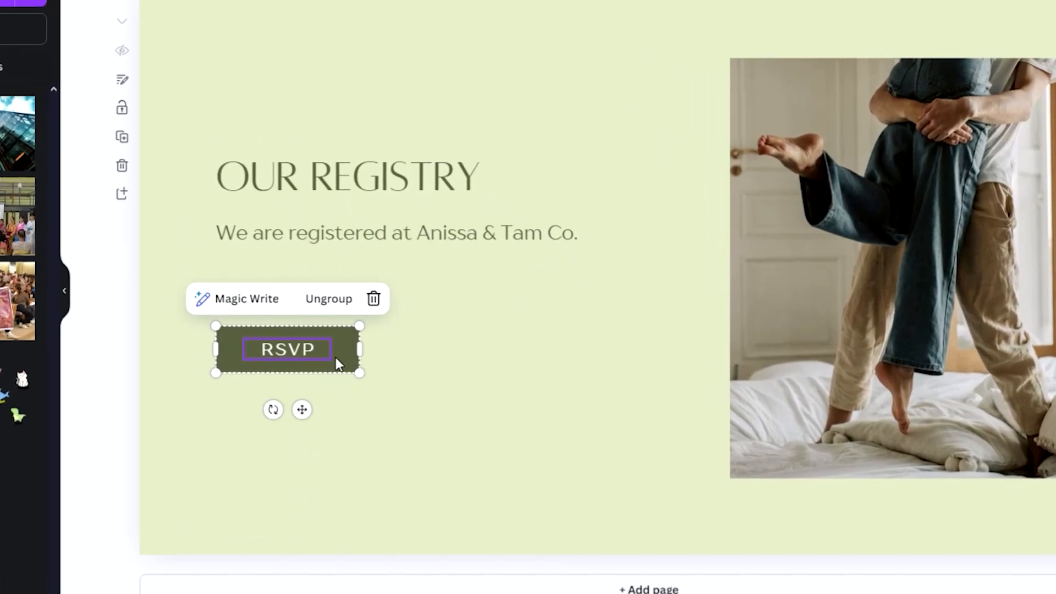
pyautogui.press('Escape')
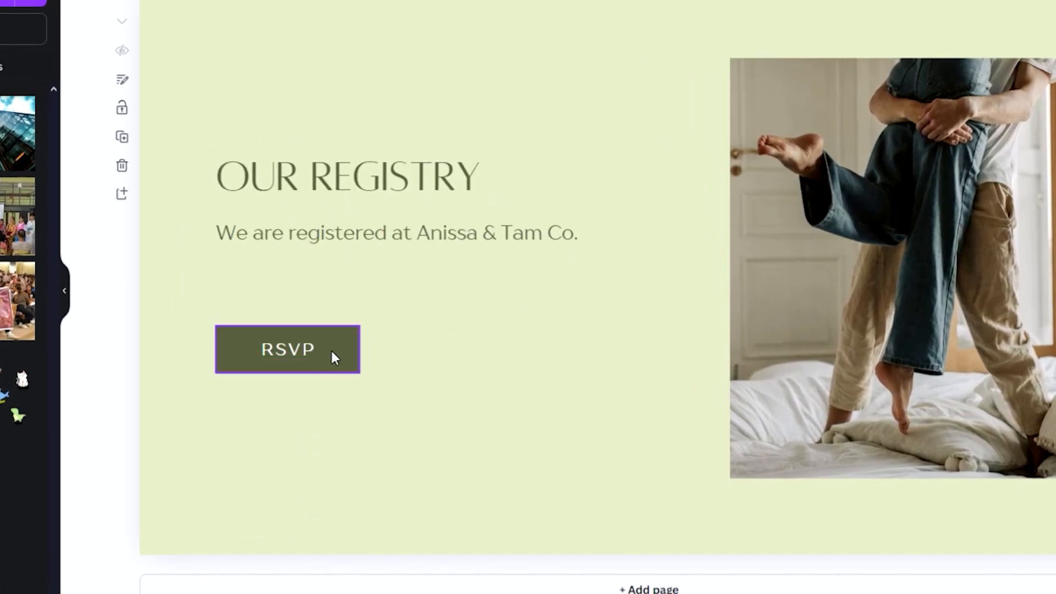
pyautogui.click(332, 355)
pyautogui.click(329, 298)
pyautogui.click(355, 346)
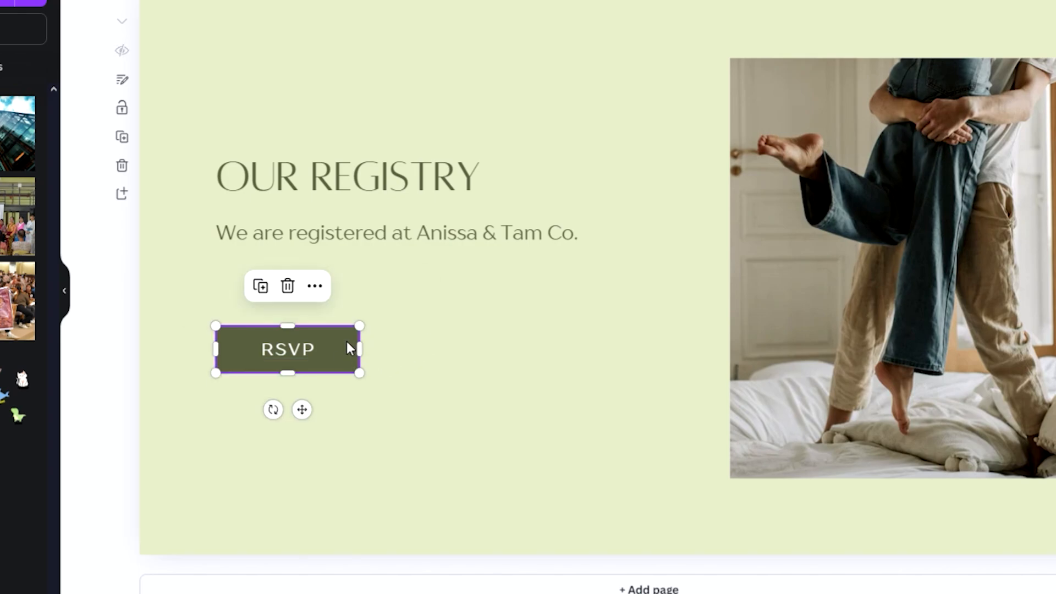
# - Open the link settings for the RSVP button's background rectangle in the Our Registry section
pyautogui.rightClick(347, 348)
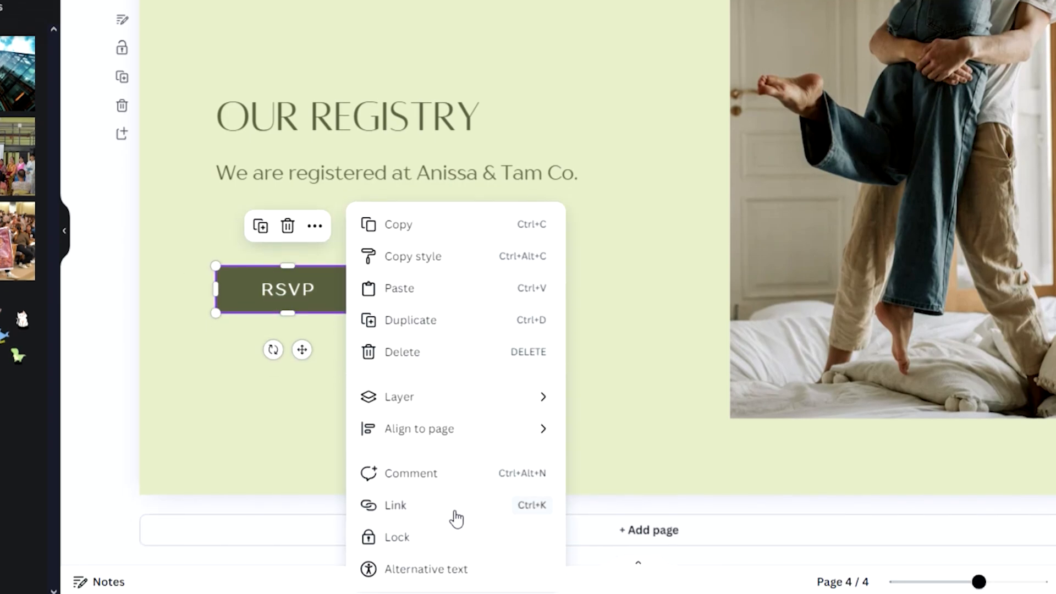
pyautogui.click(323, 312)
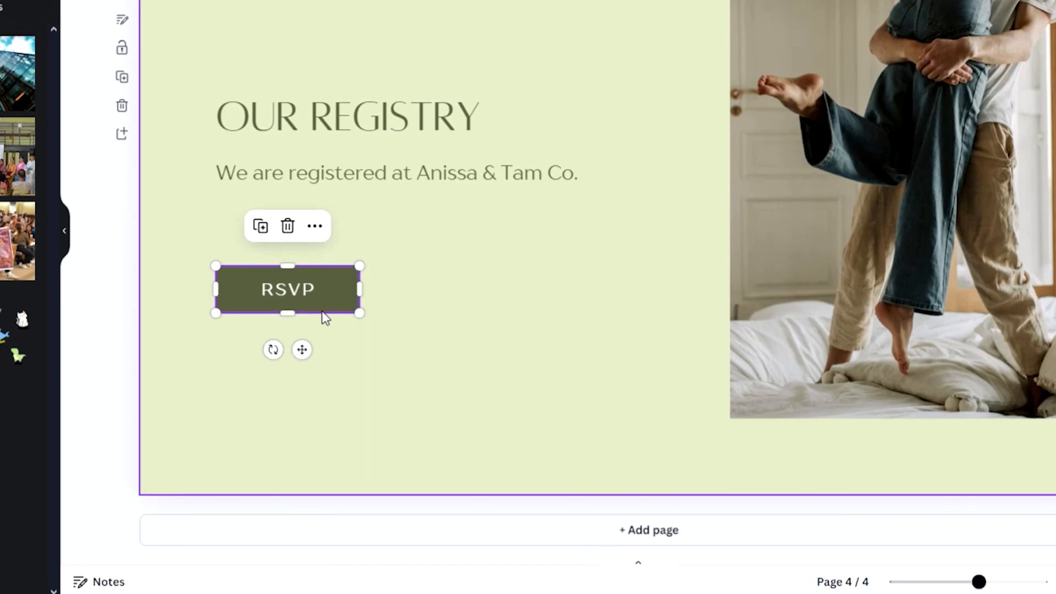
pyautogui.rightClick(354, 293)
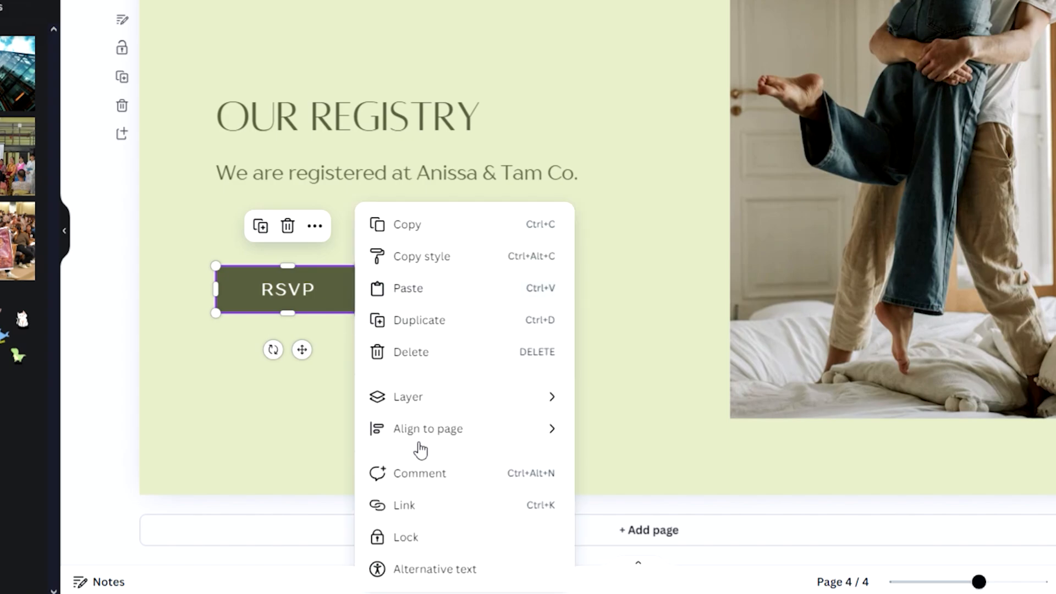
pyautogui.click(454, 508)
pyautogui.click(438, 269)
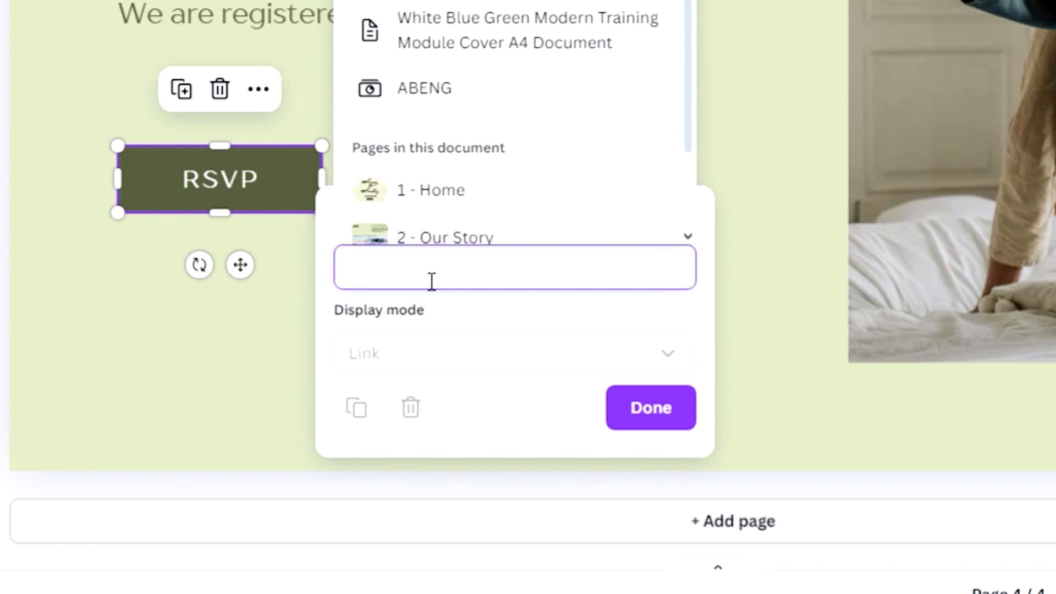
pyautogui.write('JUSTICE FIRM')
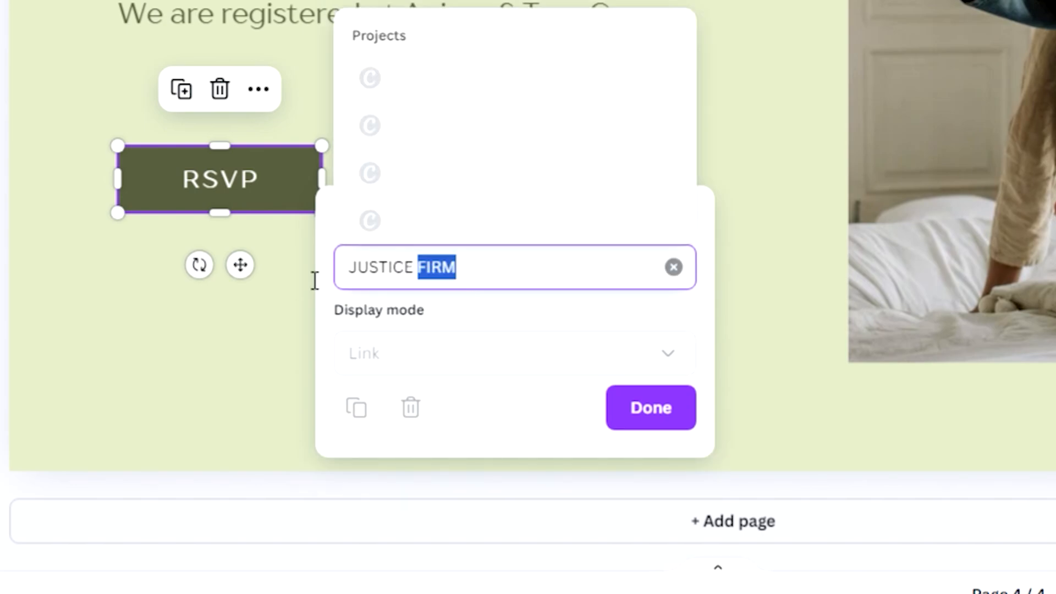
pyautogui.press('BackSpace')
pyautogui.press('BackSpace')
pyautogui.press('BackSpace')
pyautogui.press('BackSpace')
pyautogui.press('BackSpace')
pyautogui.press('BackSpace')
pyautogui.press('BackSpace')
pyautogui.press('BackSpace')
pyautogui.press('BackSpace')
pyautogui.press('BackSpace')
pyautogui.press('BackSpace')
pyautogui.press('BackSpace')
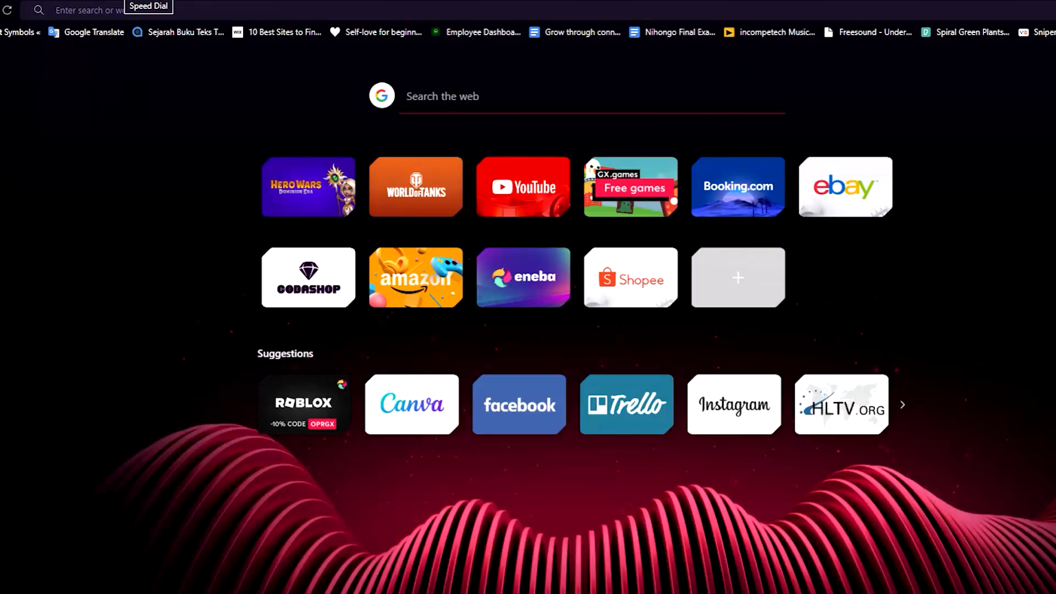
pyautogui.click(142, 10)
pyautogui.write('h')
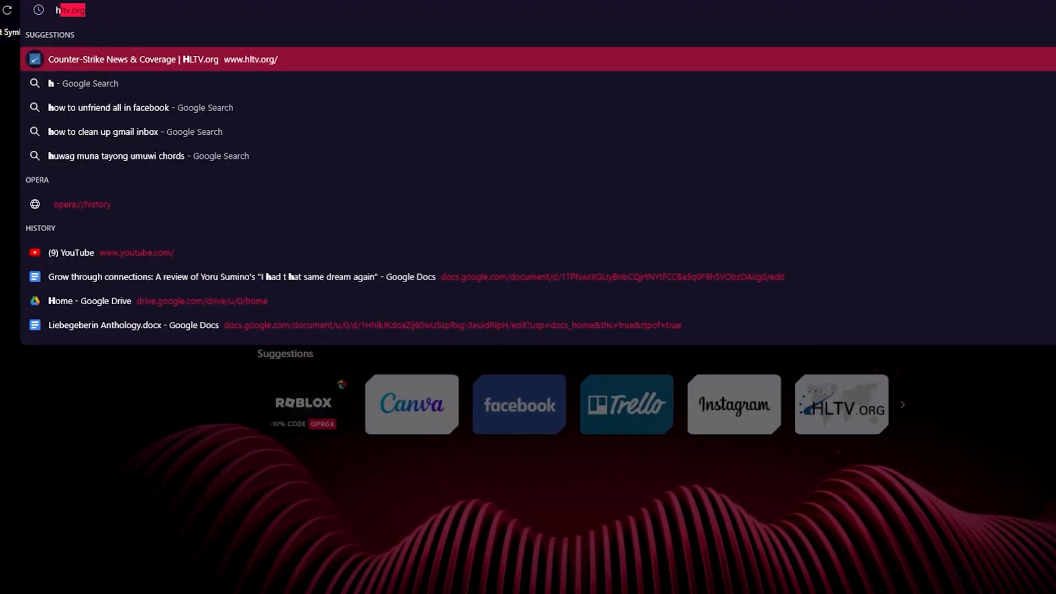
pyautogui.press('Return')
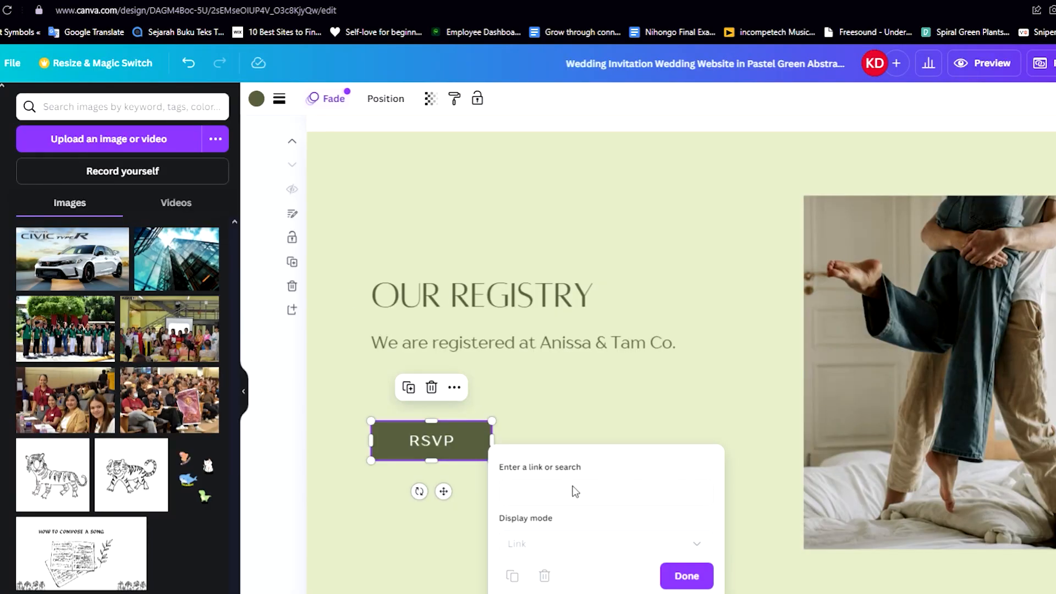
pyautogui.click(589, 495)
pyautogui.write('https://www.hltv.org')
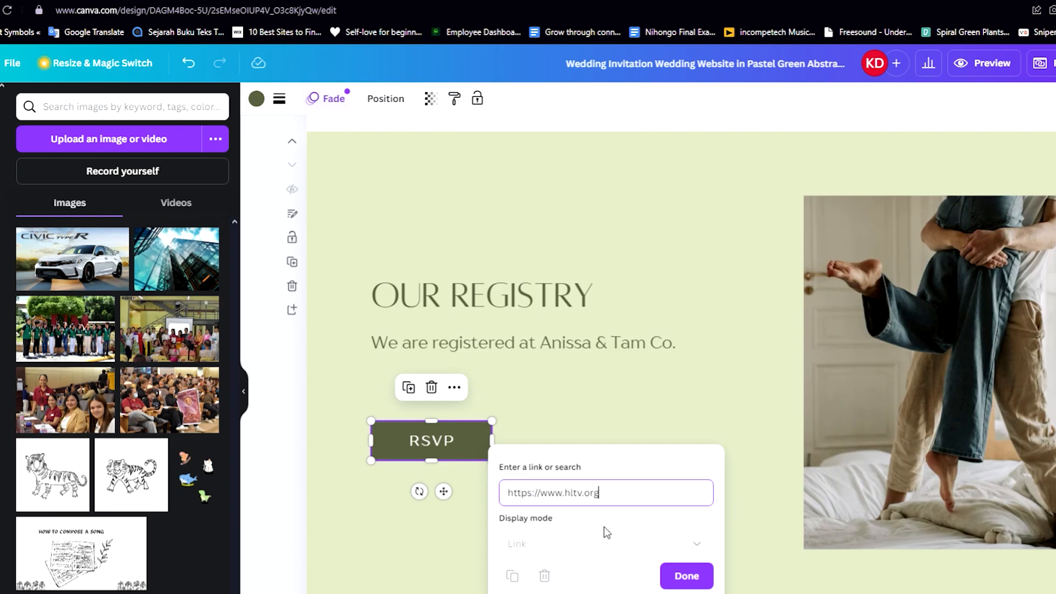
pyautogui.press('Return')
pyautogui.click(631, 528)
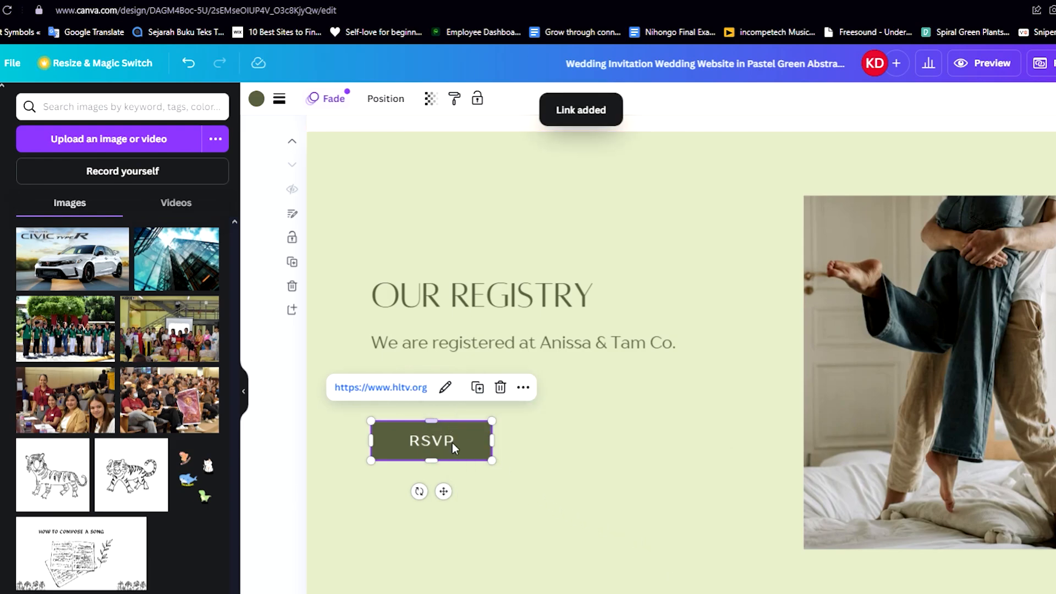
# - Review the whole design, from the couple's names page through Our Story and Our Wedding to Our Registry
pyautogui.scroll(10, 571, 504)
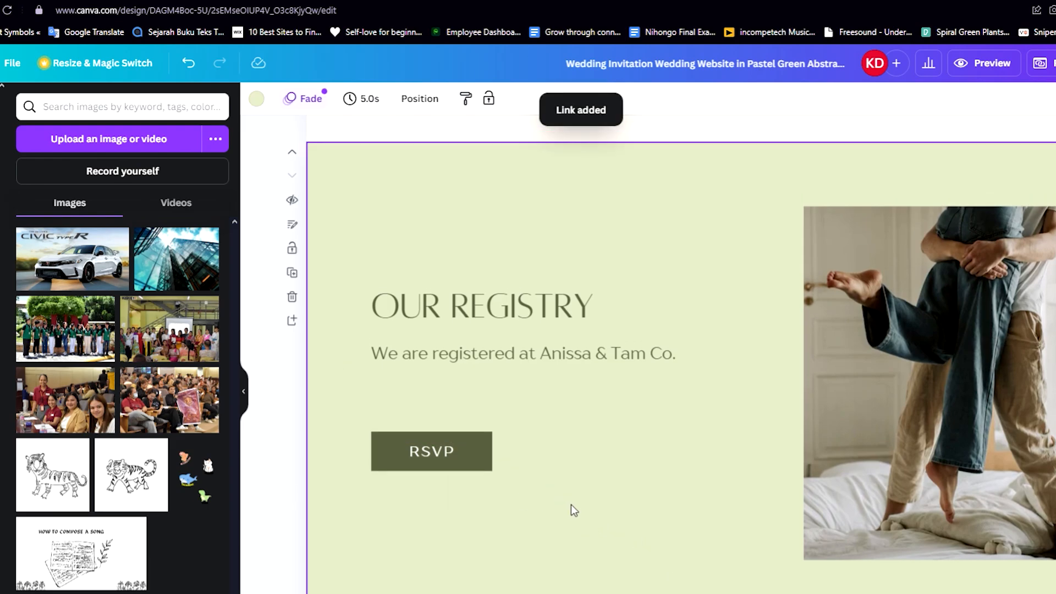
pyautogui.scroll(5, 628, 526)
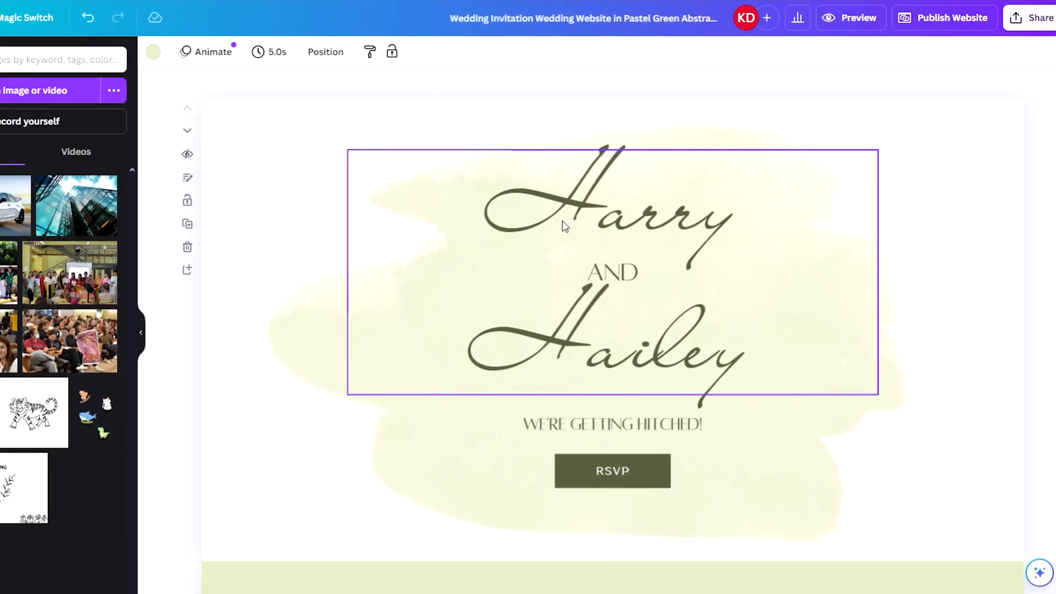
pyautogui.scroll(-6, 592, 244)
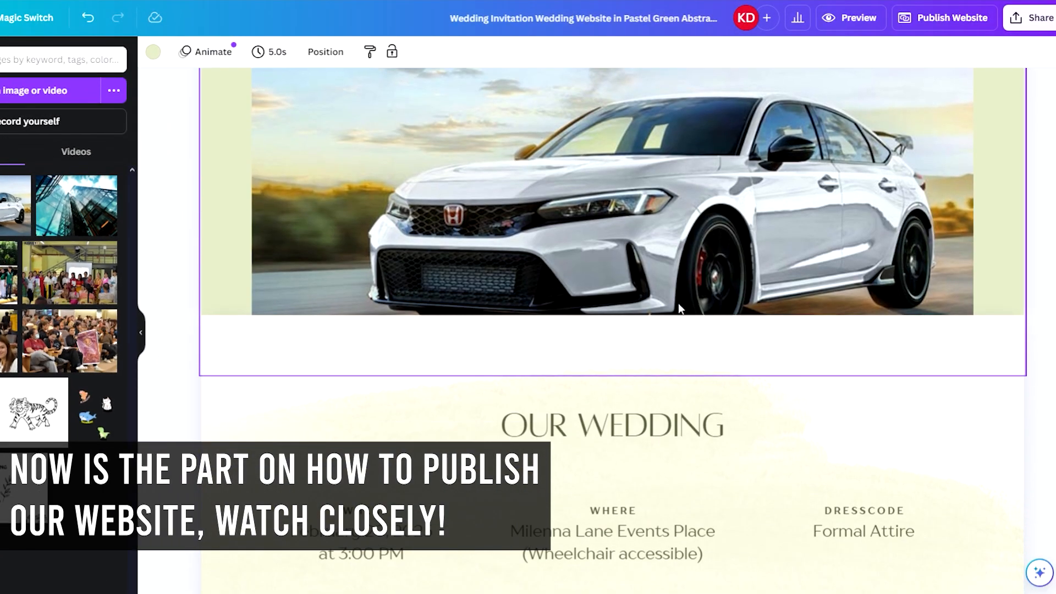
pyautogui.scroll(2, 678, 306)
pyautogui.scroll(-8, 624, 208)
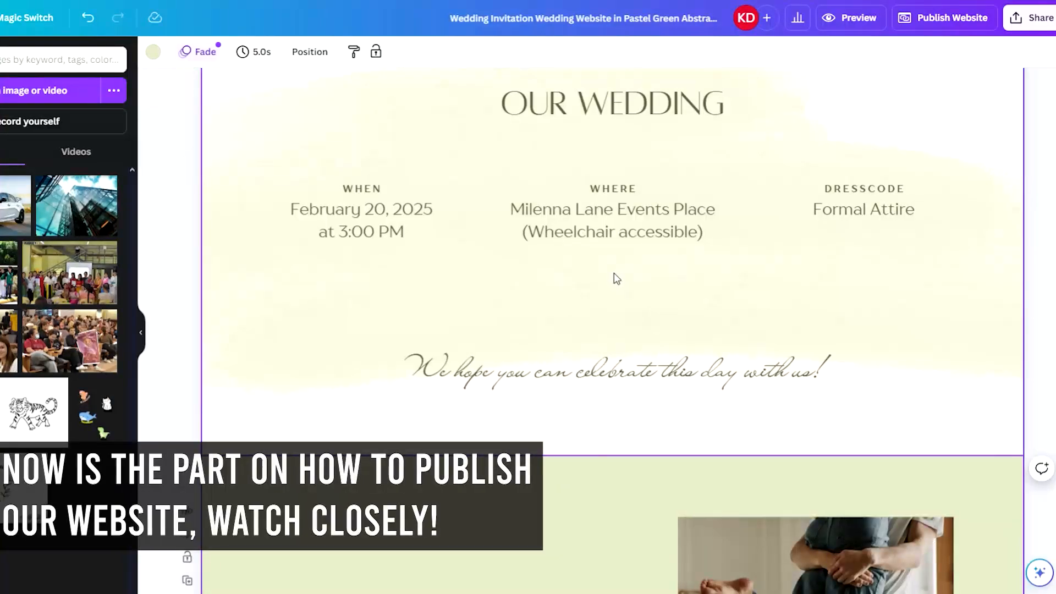
pyautogui.scroll(-5, 373, 410)
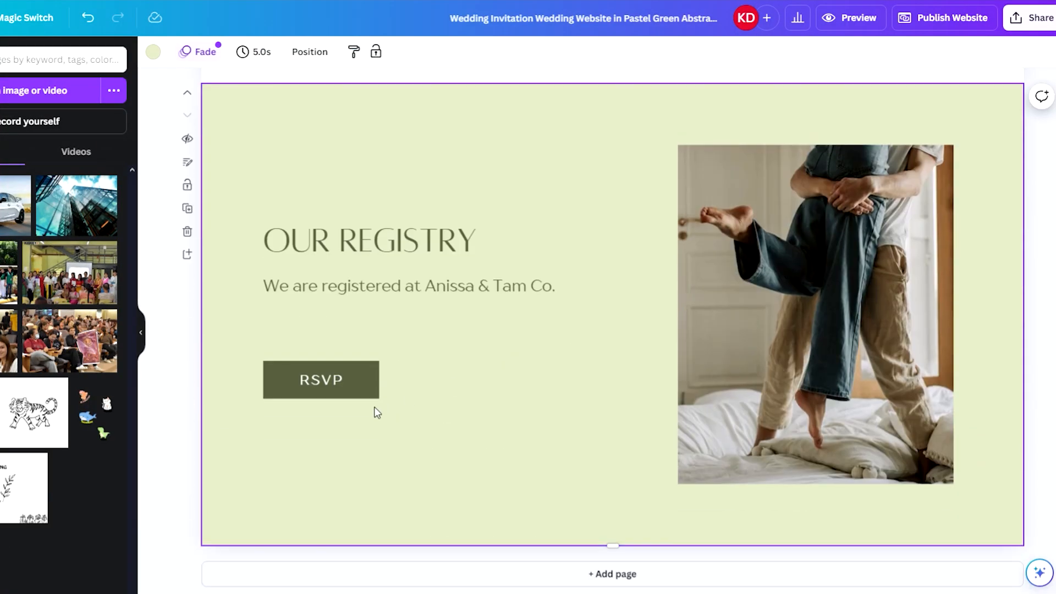
pyautogui.scroll(10, 780, 407)
pyautogui.scroll(-5, 881, 199)
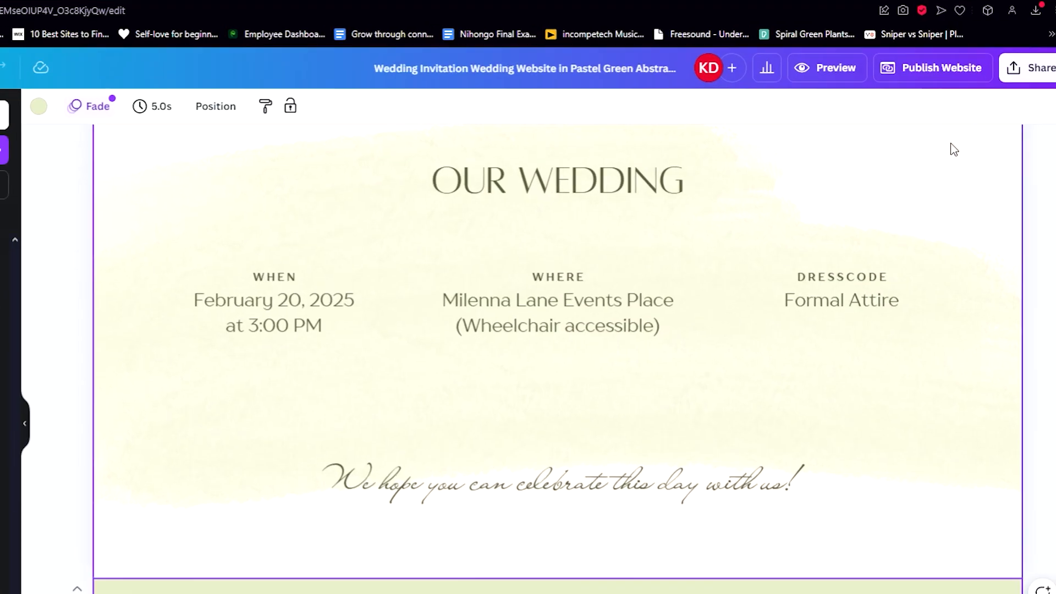
# - Try to publish the website under a my.canva.site address made of the couple's first names joined by "and" plus "wedding"
pyautogui.click(952, 19)
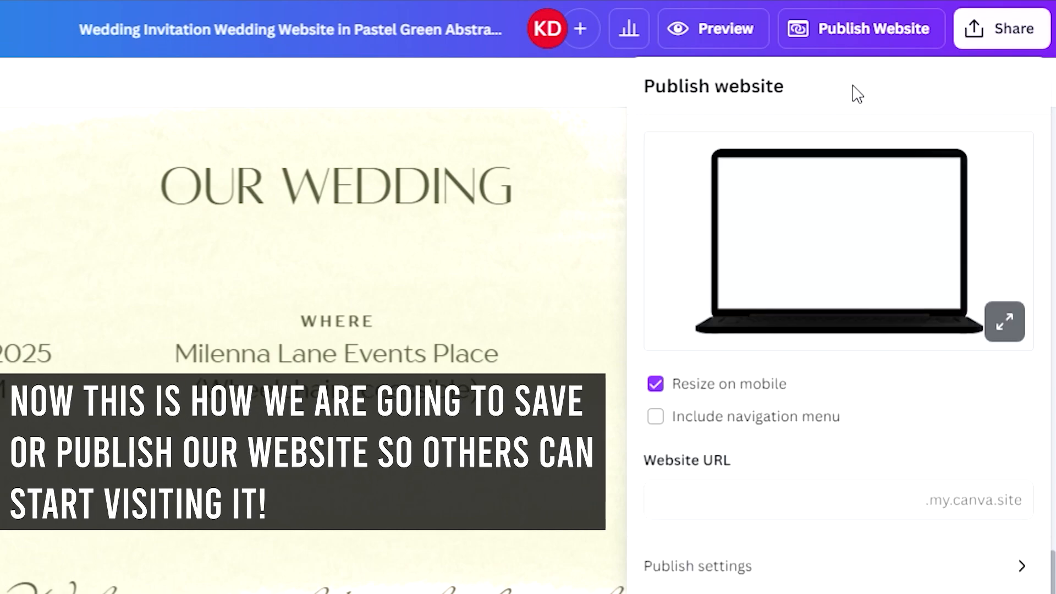
pyautogui.click(816, 485)
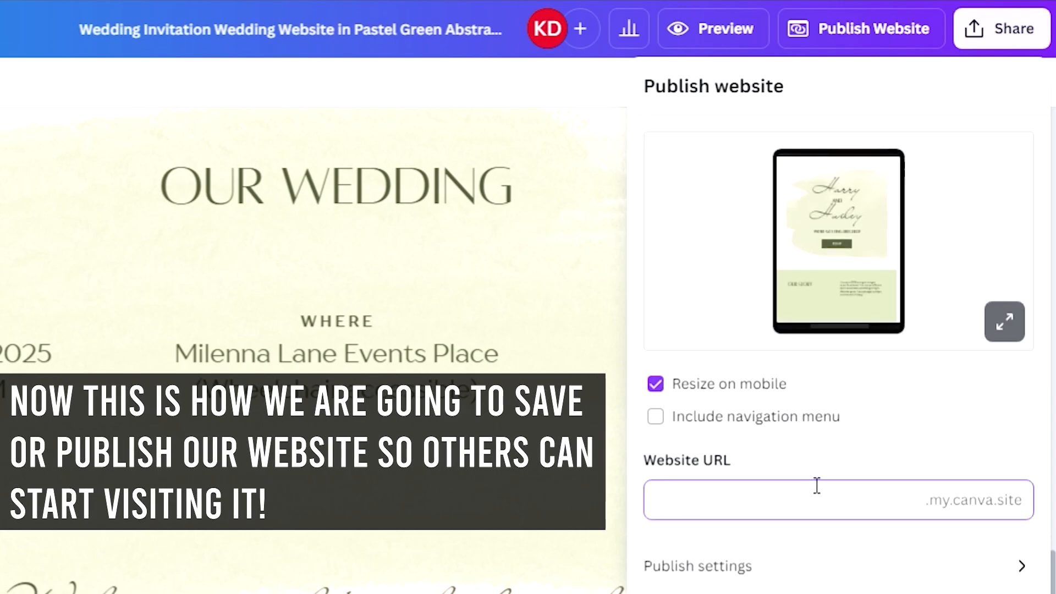
pyautogui.write('harryandhaileywedding')
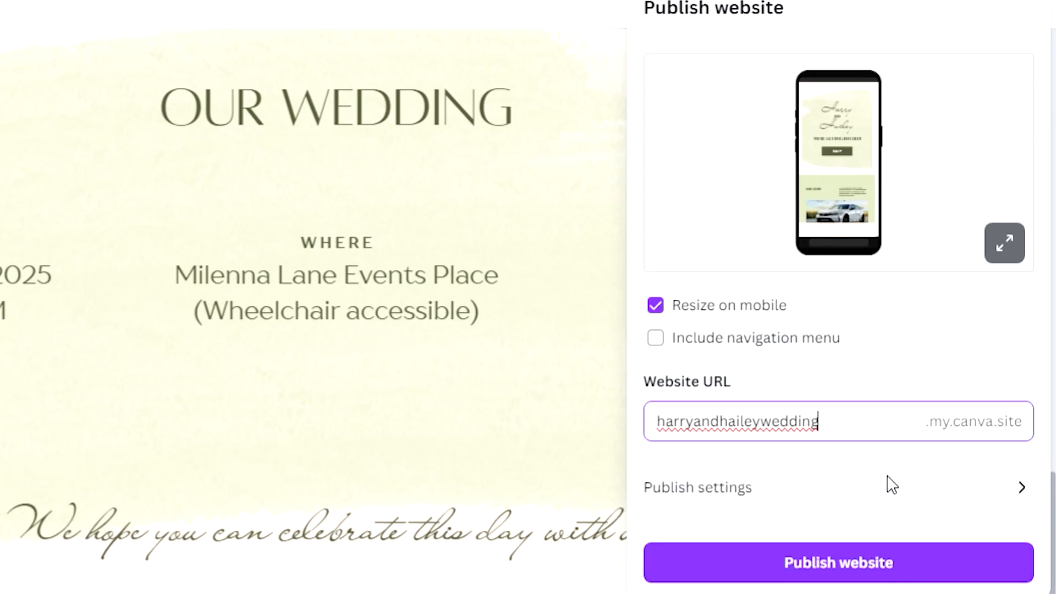
pyautogui.click(891, 486)
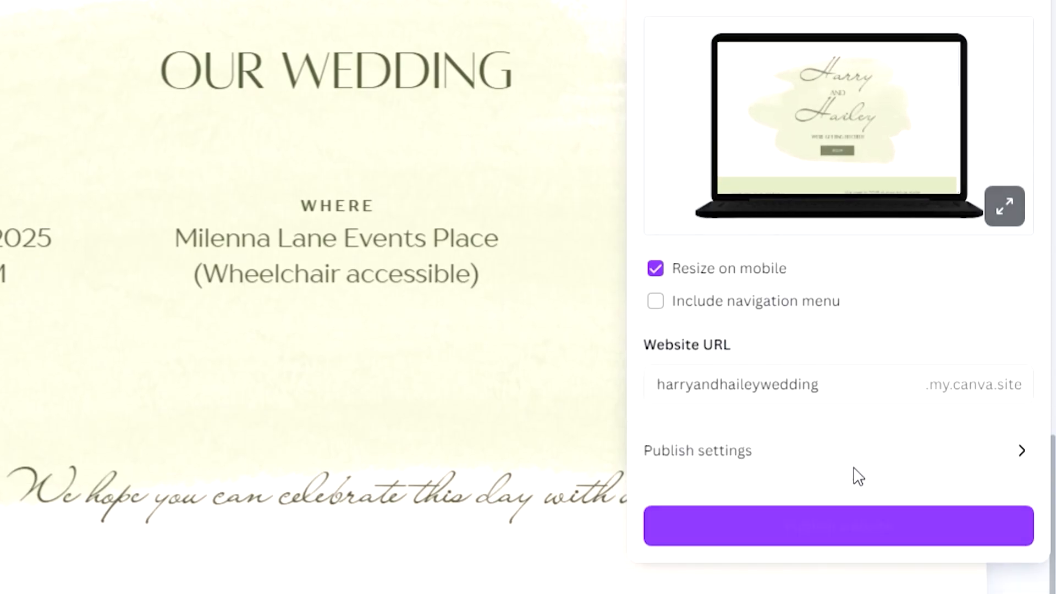
pyautogui.click(853, 523)
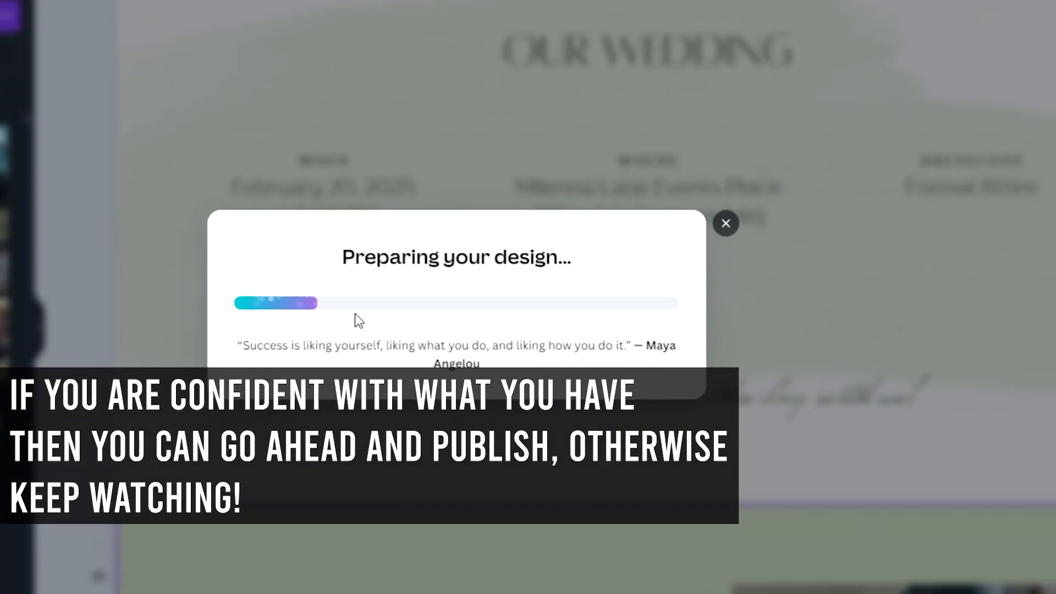
pyautogui.click(725, 223)
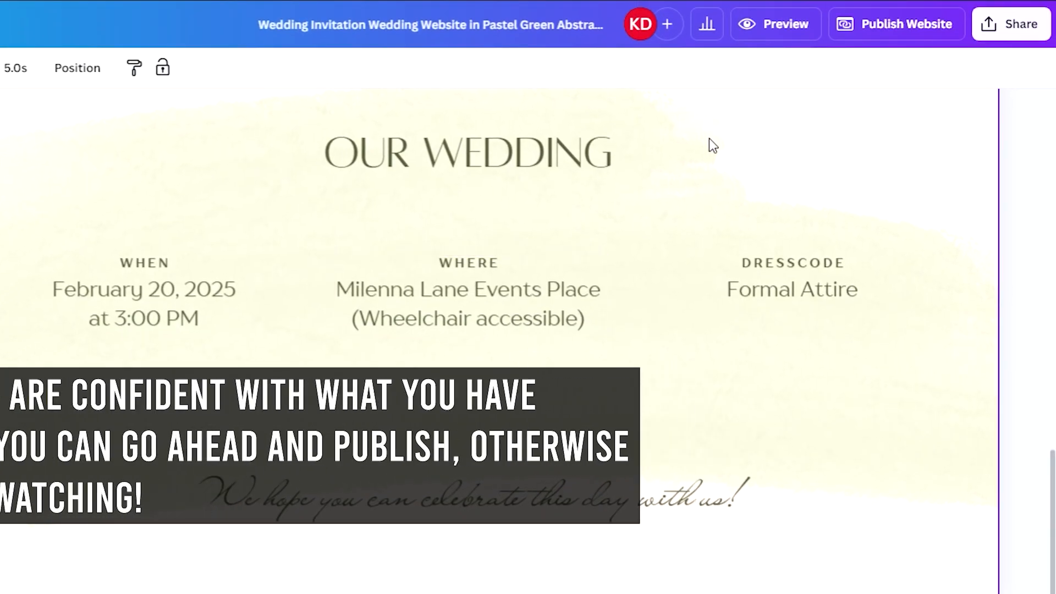
# - Preview the website in the desktop view and in the mobile view, checking the Our Story and Our Wedding sections
pyautogui.click(806, 14)
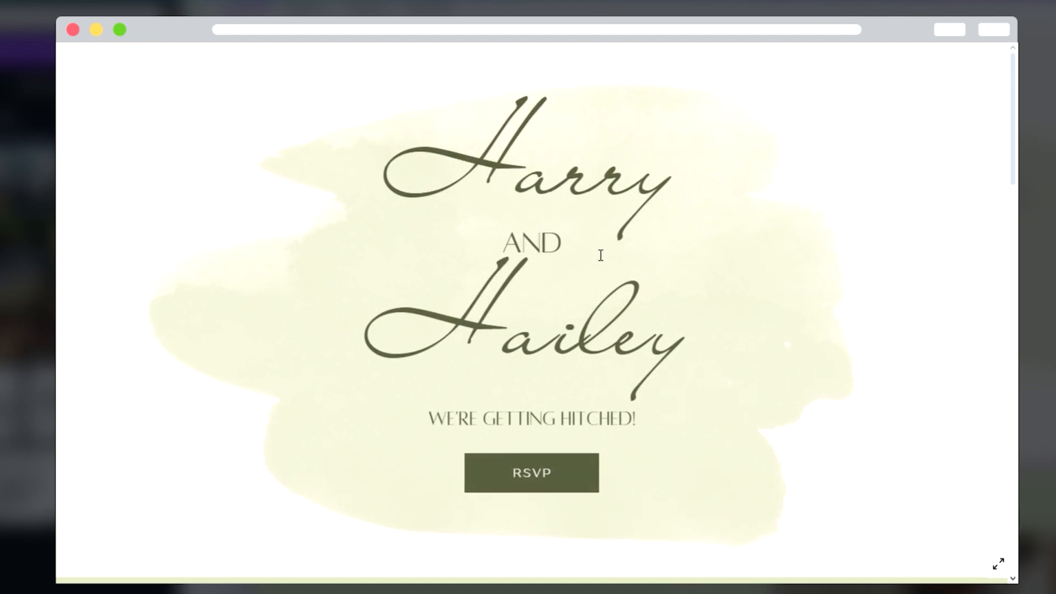
pyautogui.scroll(-3, 600, 254)
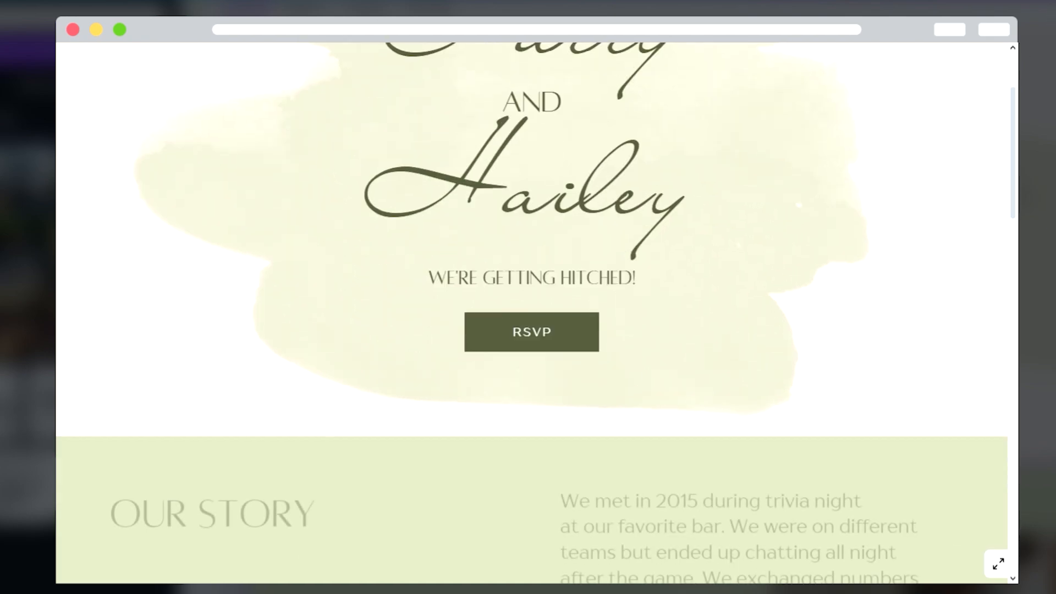
pyautogui.click(1021, 3)
pyautogui.scroll(-5, 548, 207)
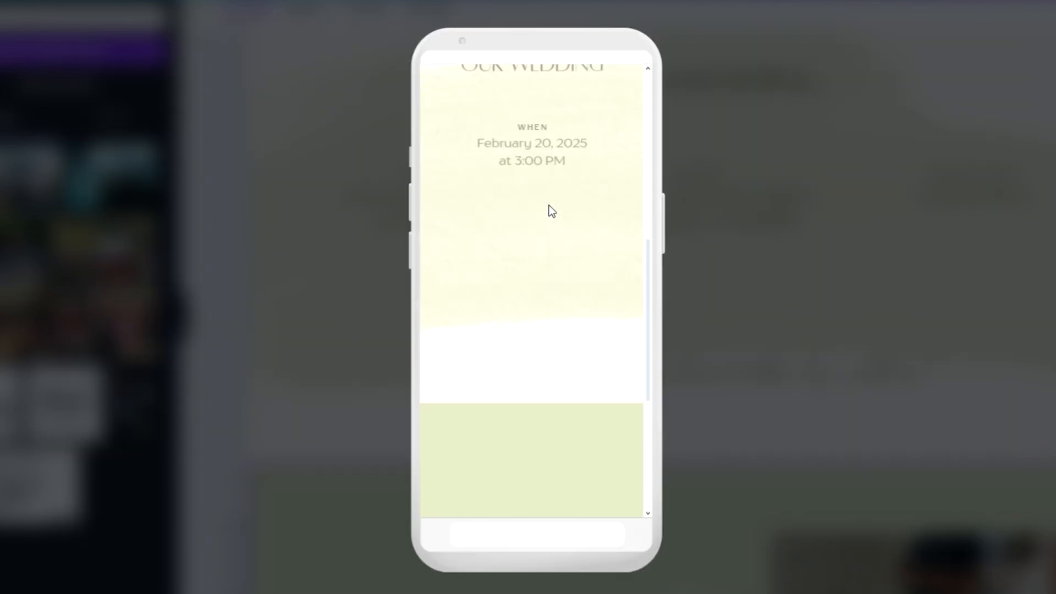
pyautogui.scroll(3, 550, 209)
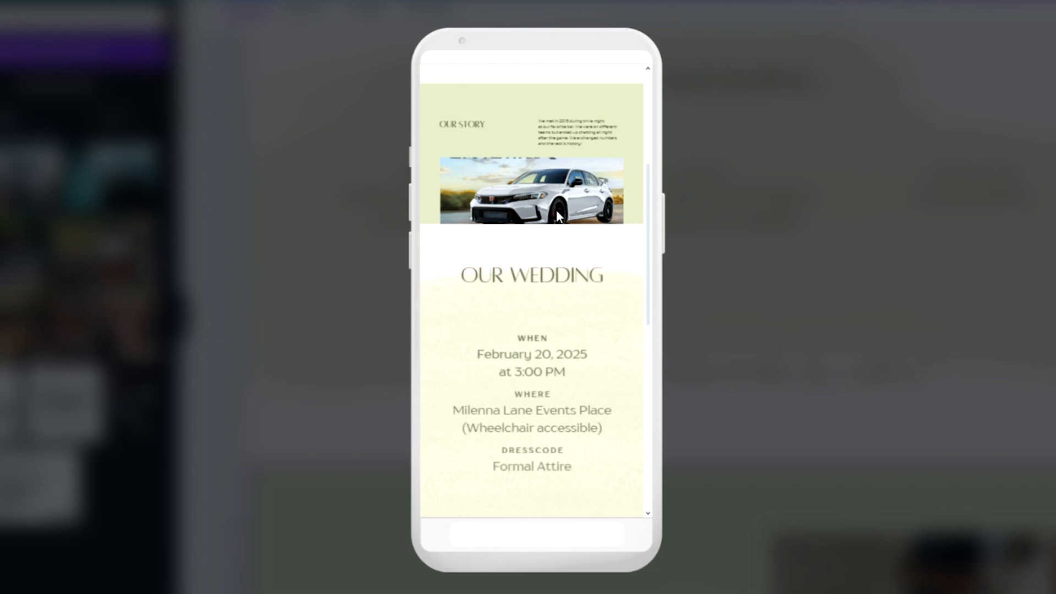
pyautogui.scroll(-5, 579, 204)
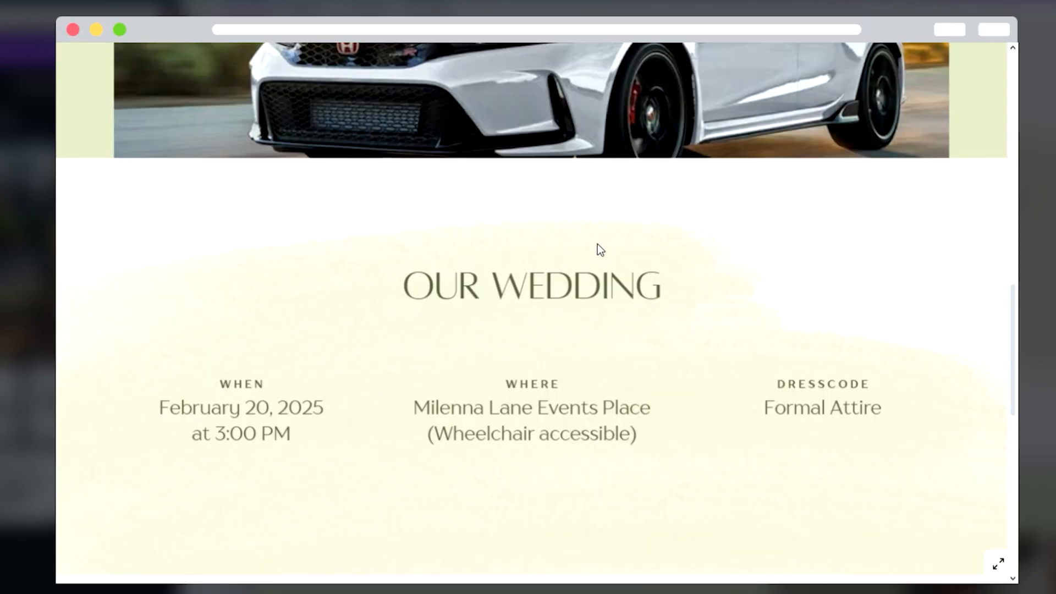
# - Test the Our Registry RSVP button in the desktop preview and look back over the site up to the names page
pyautogui.scroll(-10, 594, 259)
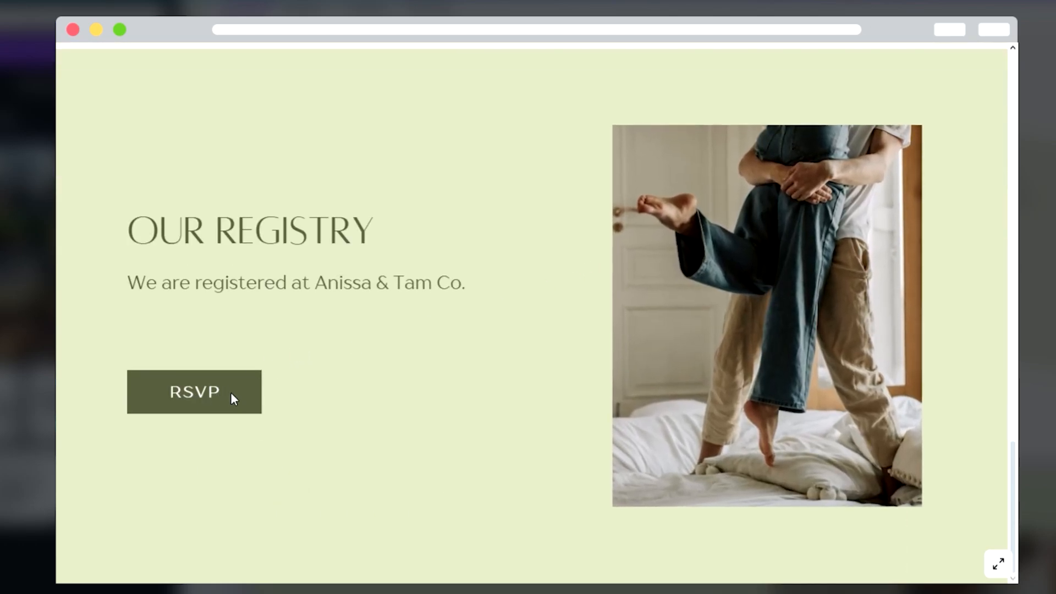
pyautogui.click(227, 394)
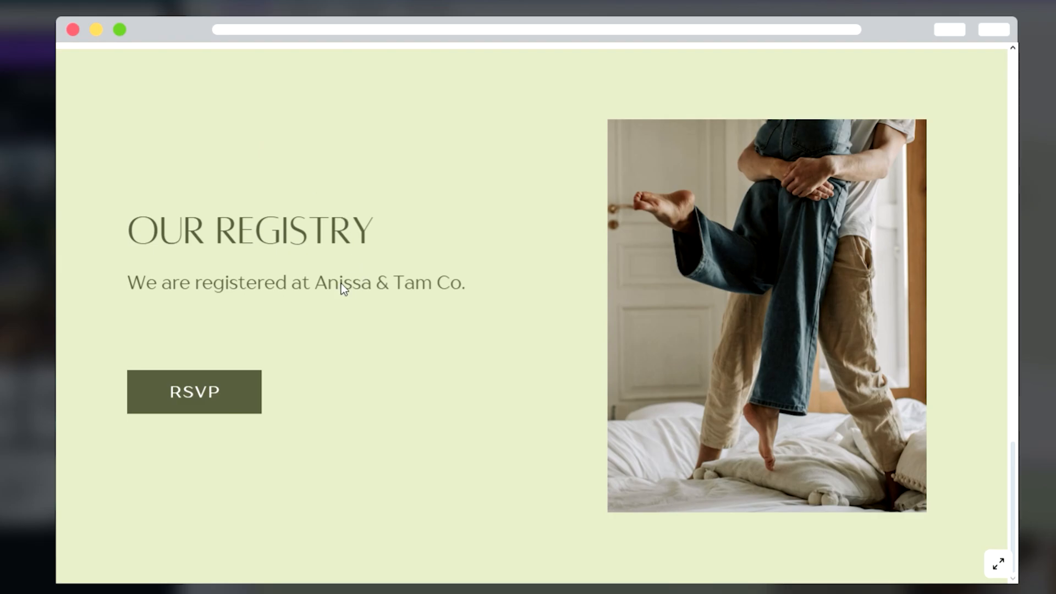
pyautogui.scroll(3, 341, 283)
pyautogui.scroll(-1, 295, 337)
pyautogui.scroll(-2, 296, 350)
pyautogui.scroll(15, 931, 224)
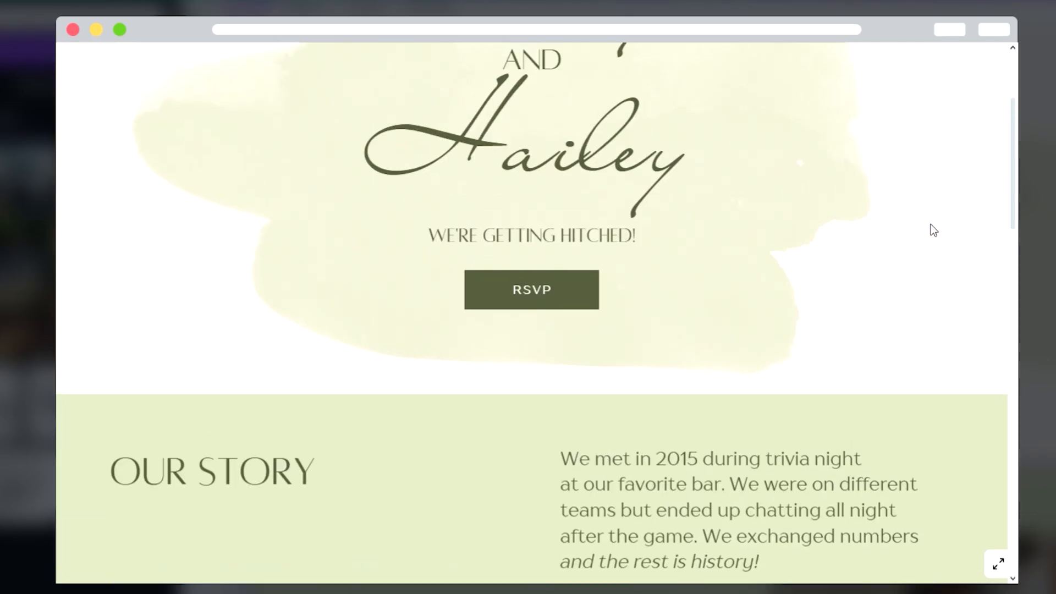
pyautogui.scroll(3, 931, 224)
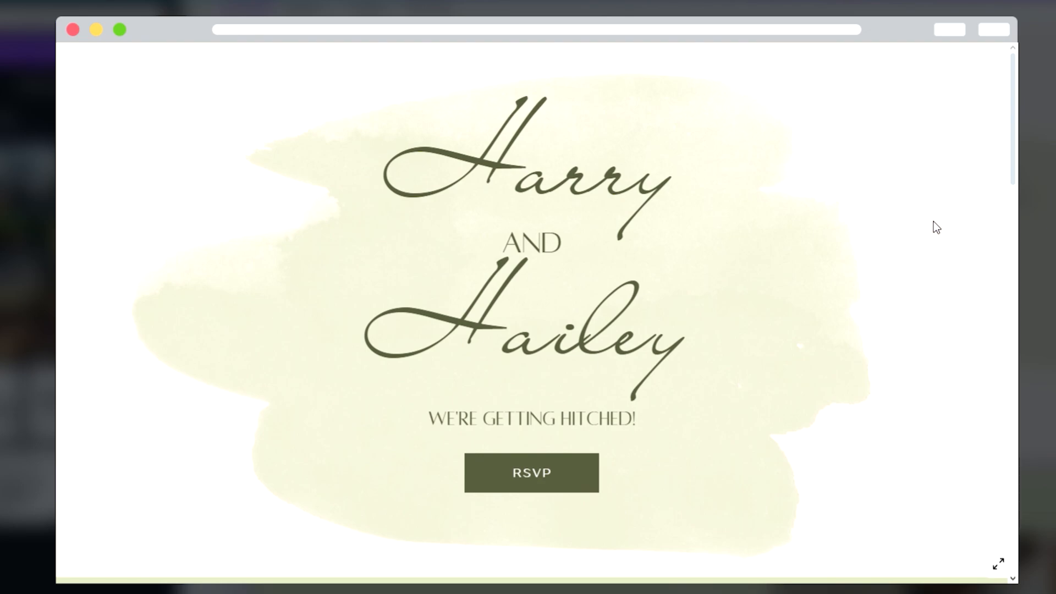